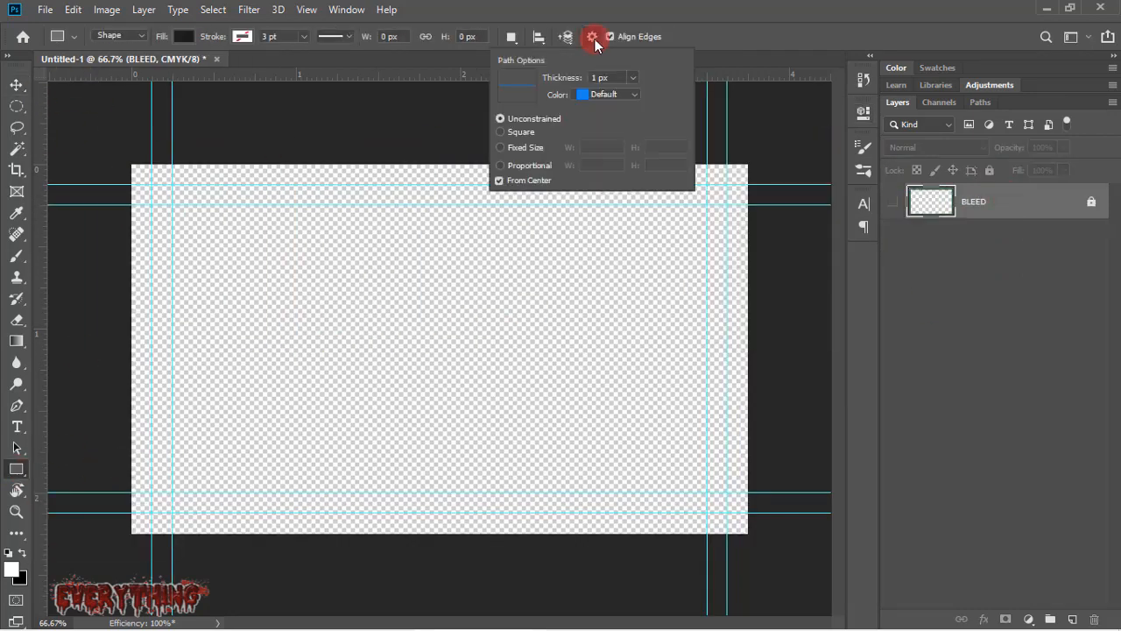
Step: Draw a 1125 × 675 px rectangle covering the entire canvas
click(262, 243)
drag(132, 165, 749, 533)
click(823, 99)
Step: Adjust the rectangle's dark CMYK fill, setting cyan to 74% and yellow to 66%
double_click(931, 202)
drag(993, 467, 950, 495)
text(74)
drag(991, 511, 946, 524)
text(66)
key(Tab)
key(Return)
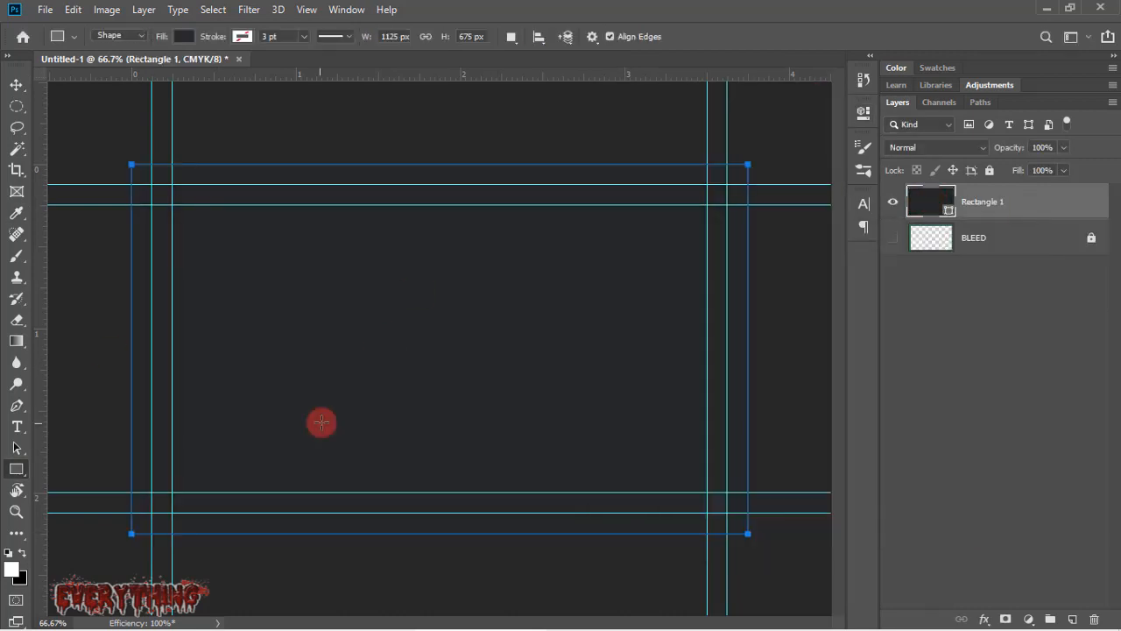
Step: Rename the rectangle's layer BACKGROUND and place it below the BLEED layer
double_click(982, 202)
text(BACKGROUND)
key(Return)
key(ctrl+bracketleft)
click(17, 85)
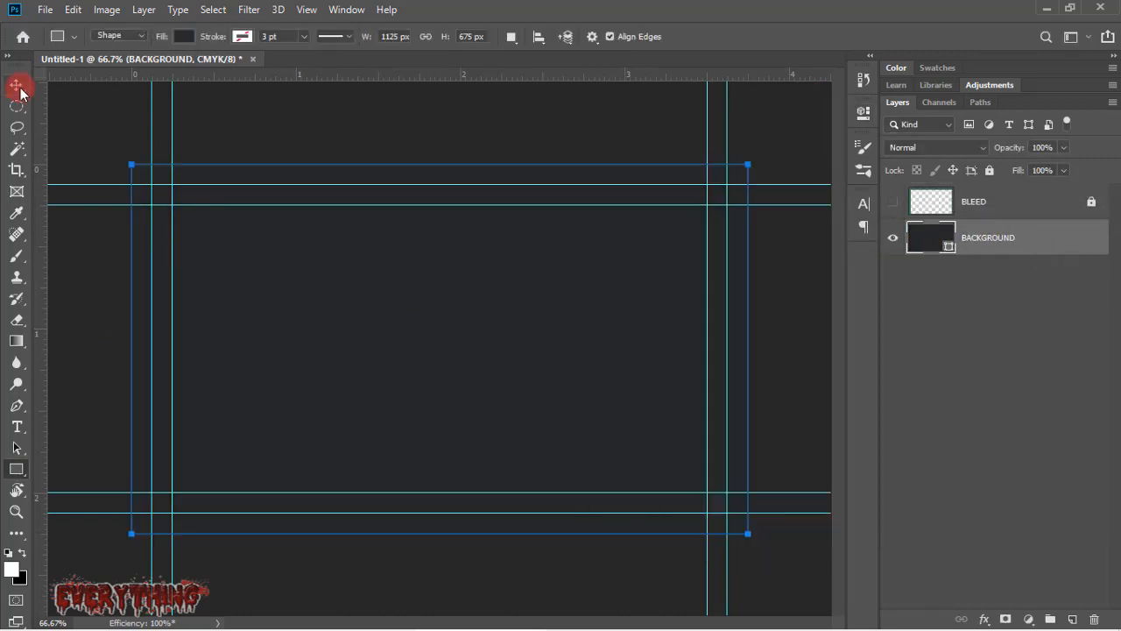
Step: Draw a tall ellipse over the card's right edge, with its layer above BLEED
scroll(335, 311, down, 2)
right_click(16, 469)
click(75, 500)
scroll(568, 333, down, 1)
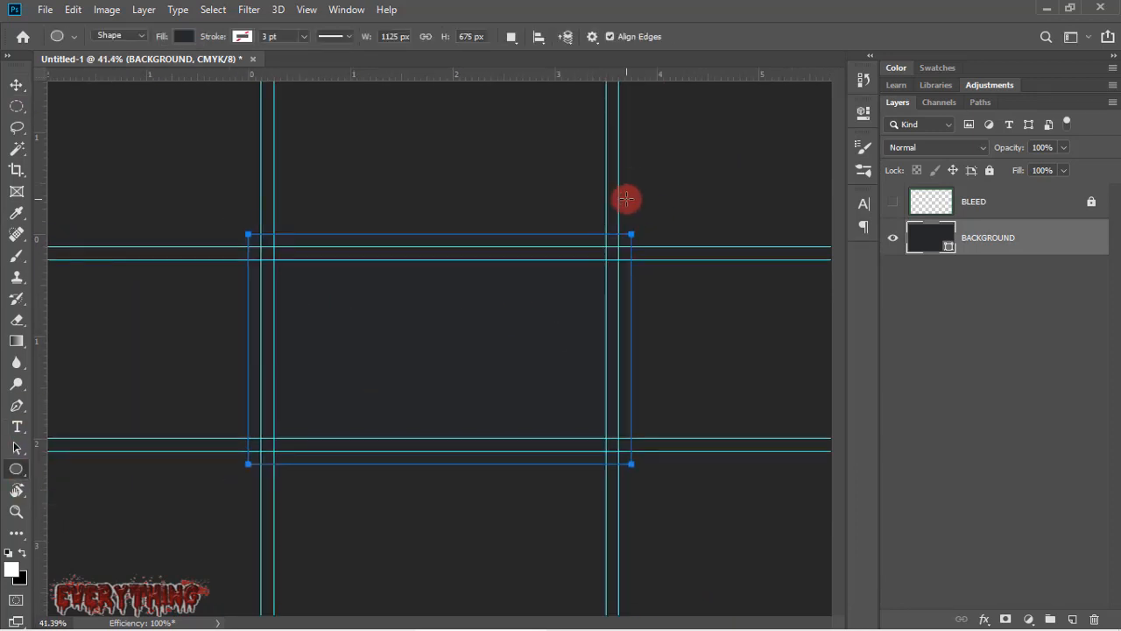
drag(629, 196, 710, 505)
click(820, 103)
key(v)
drag(986, 246, 986, 206)
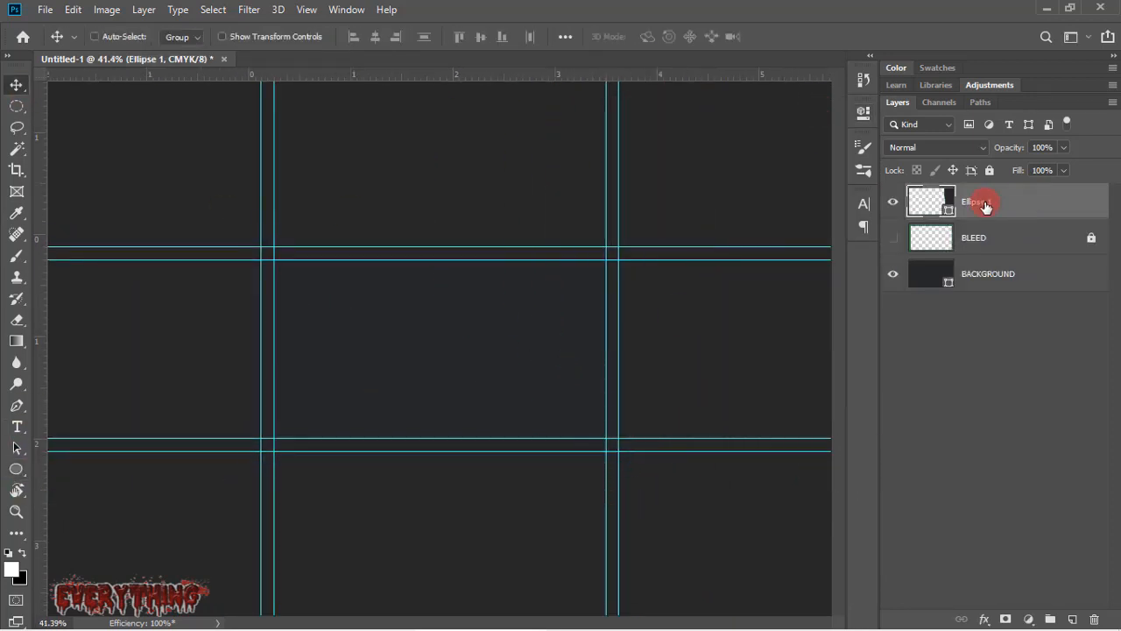
Step: Change the ellipse's fill to white, then delete the ellipse
scroll(711, 342, down, 8)
click(22, 554)
double_click(931, 202)
drag(625, 452, 601, 276)
click(974, 269)
scroll(483, 377, up, 8)
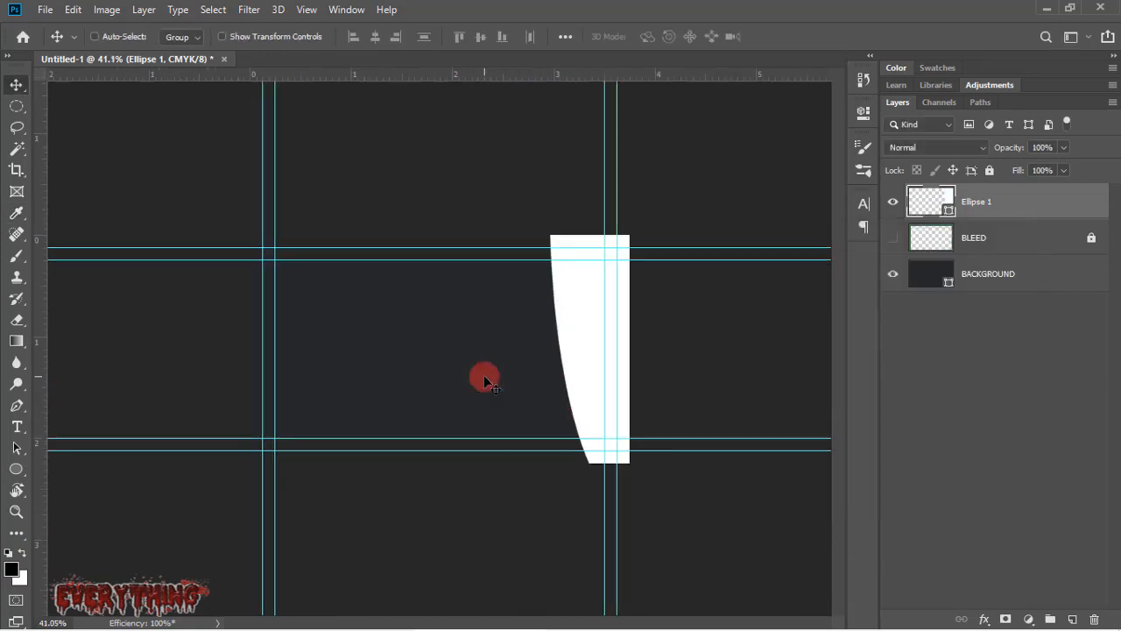
scroll(493, 377, down, 1)
key(Delete)
Step: Show the BLEED layer and draw a tall dark ellipse across the card's right edge
scroll(493, 378, up, 3)
click(894, 203)
right_click(17, 469)
click(74, 498)
drag(690, 191, 791, 583)
Step: Rotate the ellipse about -7° and reshape it to about 917 × 1377 px so its curve cuts across the card's right side
scroll(442, 349, down, 8)
key(ctrl+t)
drag(620, 303, 593, 410)
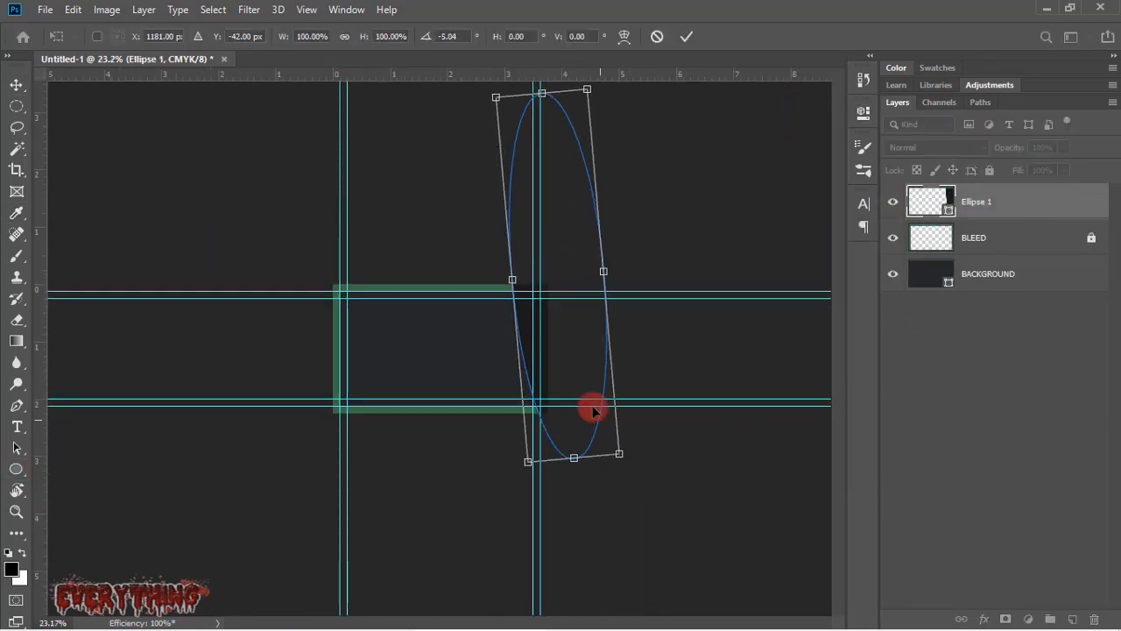
drag(648, 478, 653, 474)
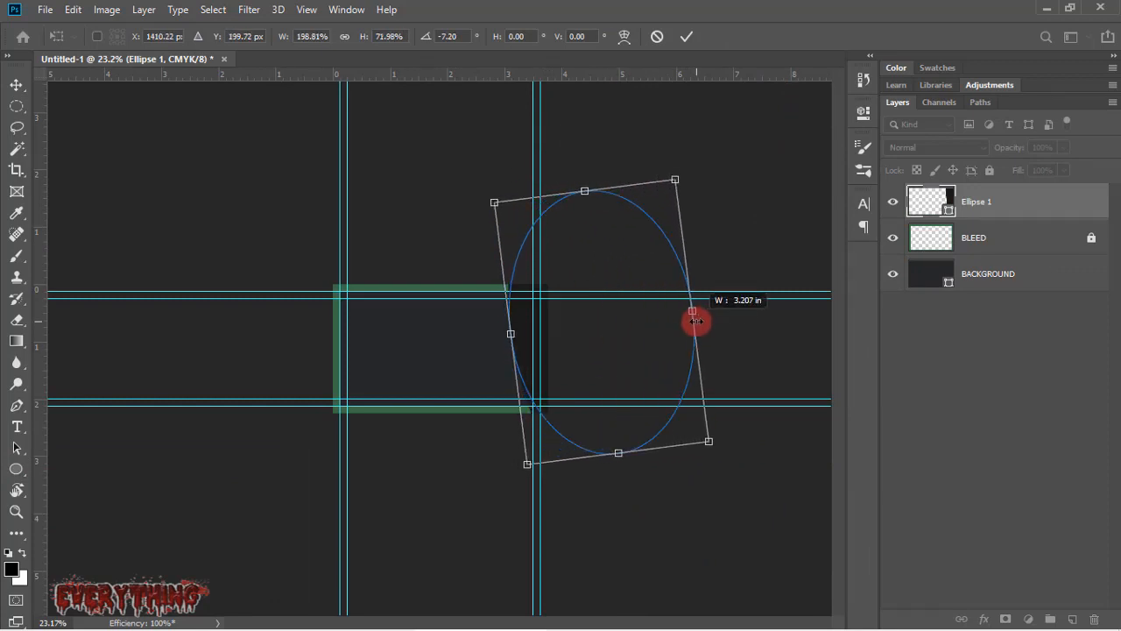
drag(696, 322, 686, 323)
scroll(601, 306, up, 5)
key(Return)
key(Return)
Step: Duplicate the ellipse and fill the copy with red, setting cyan to 22%
scroll(680, 342, down, 3)
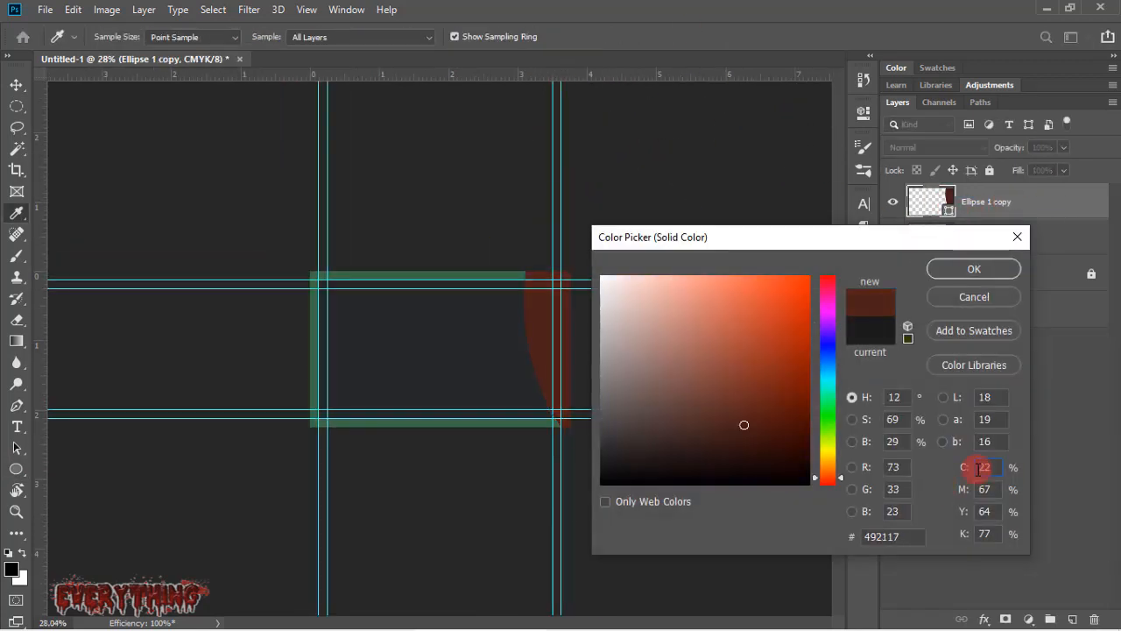
key(Tab)
key(Tab)
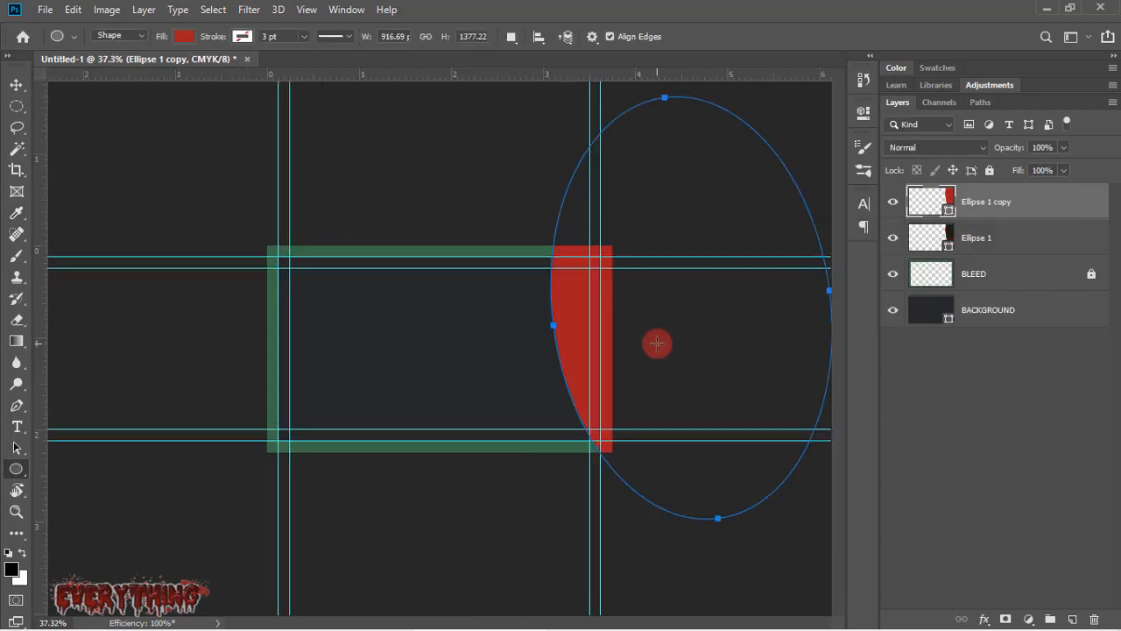
Step: Move the red ellipse copy's layer beneath the dark Ellipse 1 layer
key(v)
scroll(833, 443, down, 1)
scroll(833, 444, up, 2)
drag(981, 202, 1007, 252)
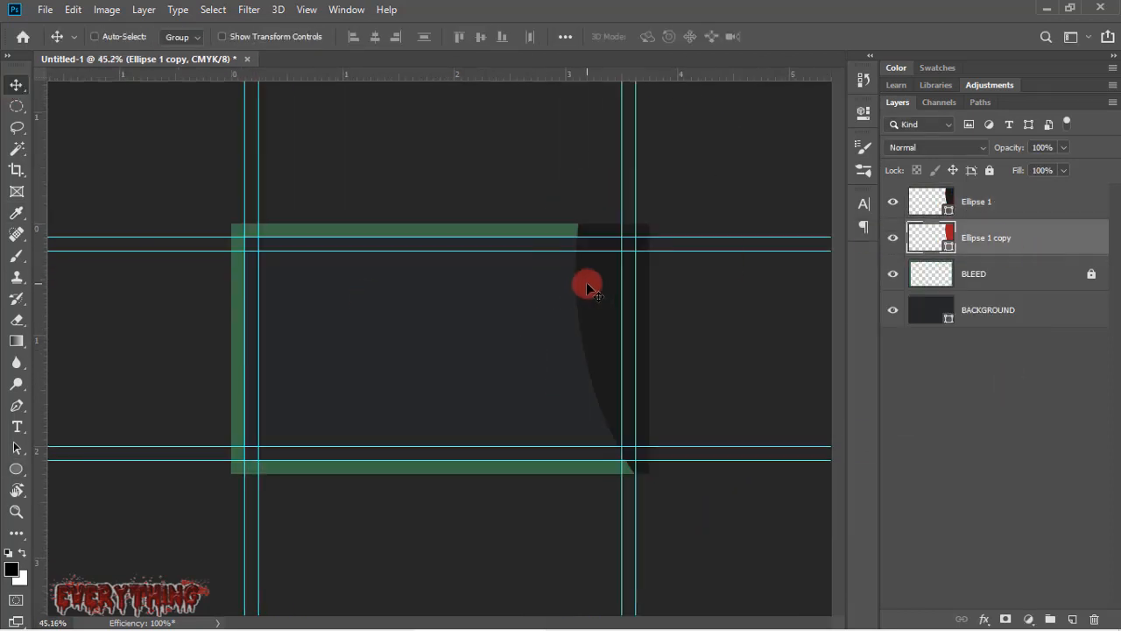
Step: Shift the red ellipse toward the card's middle and rotate it about -6.2°, leaving a tapering red crescent beside the dark ellipse
key(ctrl+t)
scroll(469, 375, down, 6)
drag(718, 493, 755, 475)
scroll(637, 410, up, 1)
drag(697, 263, 700, 262)
drag(770, 468, 761, 478)
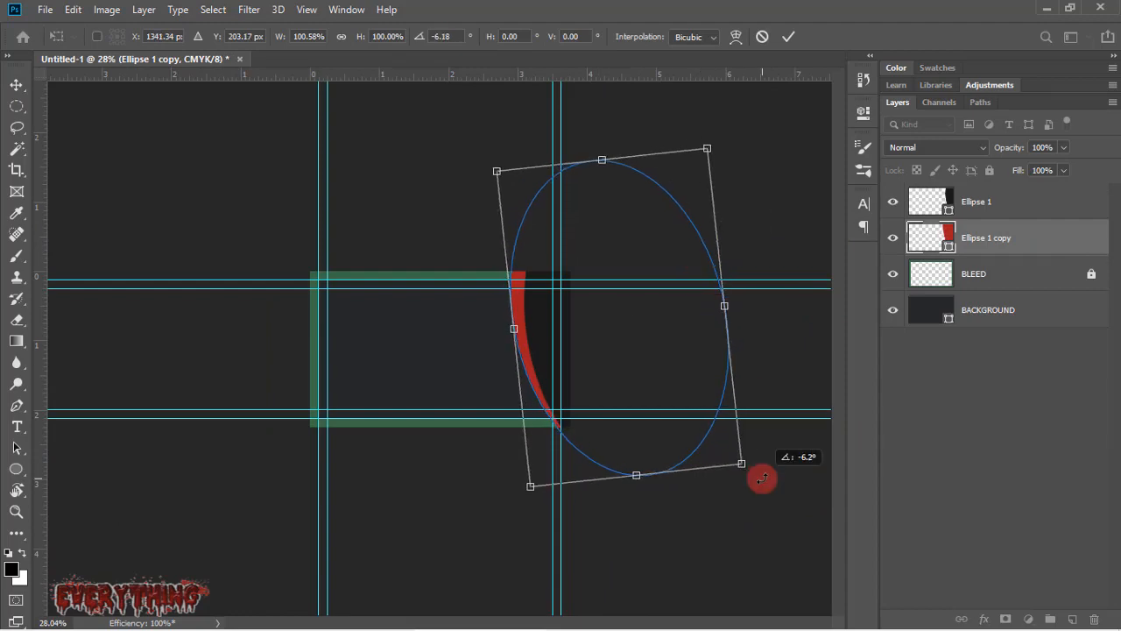
key(Return)
Step: Fill the dark Ellipse 1 with the card background's colour, sampled from the canvas
double_click(934, 207)
click(478, 346)
key(Return)
scroll(651, 338, up, 5)
Step: Select both ellipses, rotate them slightly together, and duplicate the pair
shift+click(1022, 233)
key(ctrl+t)
scroll(622, 323, down, 4)
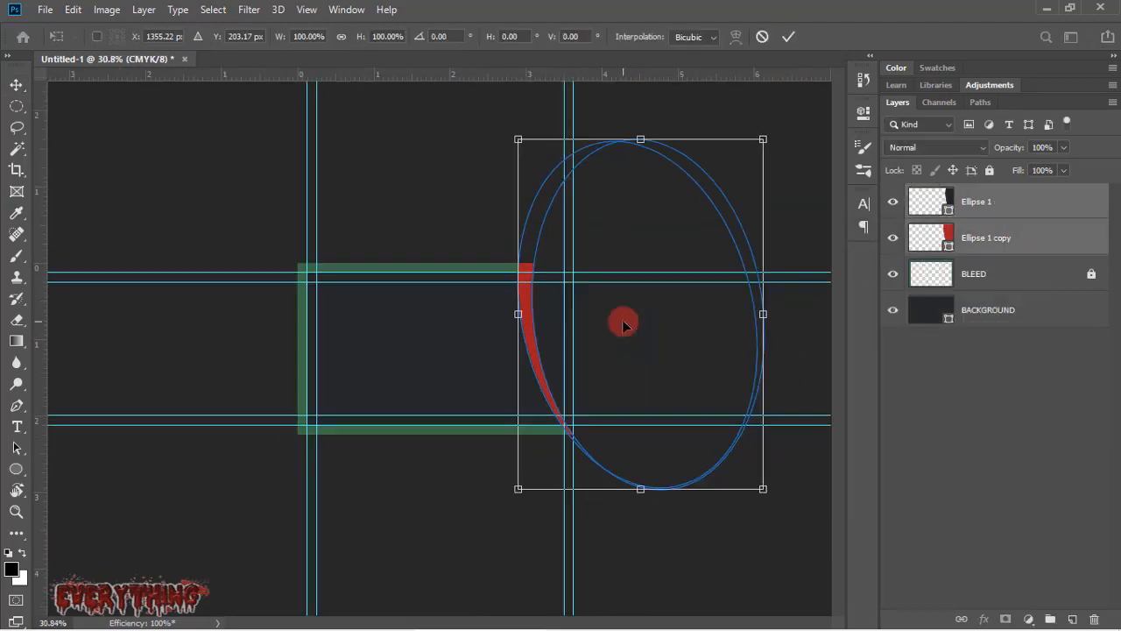
scroll(690, 482, up, 6)
scroll(693, 488, down, 5)
drag(811, 518, 801, 527)
key(Return)
key(ctrl+j)
scroll(438, 351, up, 2)
key(ctrl+g)
key(ctrl+t)
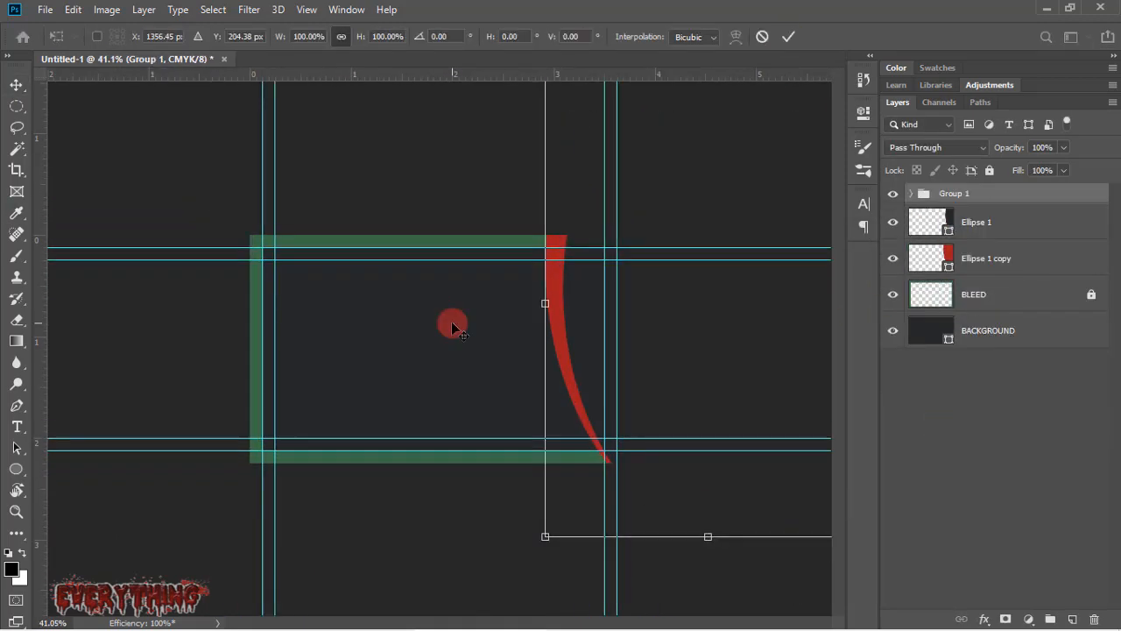
scroll(445, 341, down, 6)
drag(628, 355, 479, 361)
key(Escape)
right_click(989, 199)
click(869, 108)
Step: Rotate the duplicated ellipse pair to about 164° and position it over the card's left side as an opposing crescent
key(ctrl+t)
drag(528, 488, 303, 145)
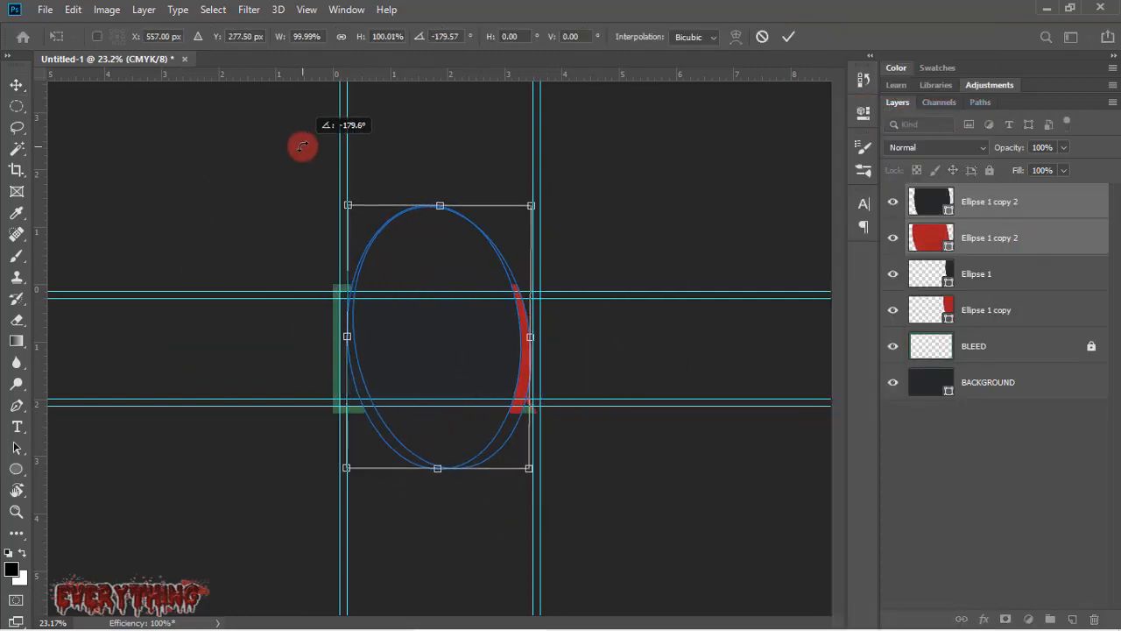
drag(445, 367, 286, 364)
drag(377, 198, 311, 248)
mouse_move(145, 235)
mouse_down()
mouse_move(136, 257)
mouse_move(142, 233)
mouse_up()
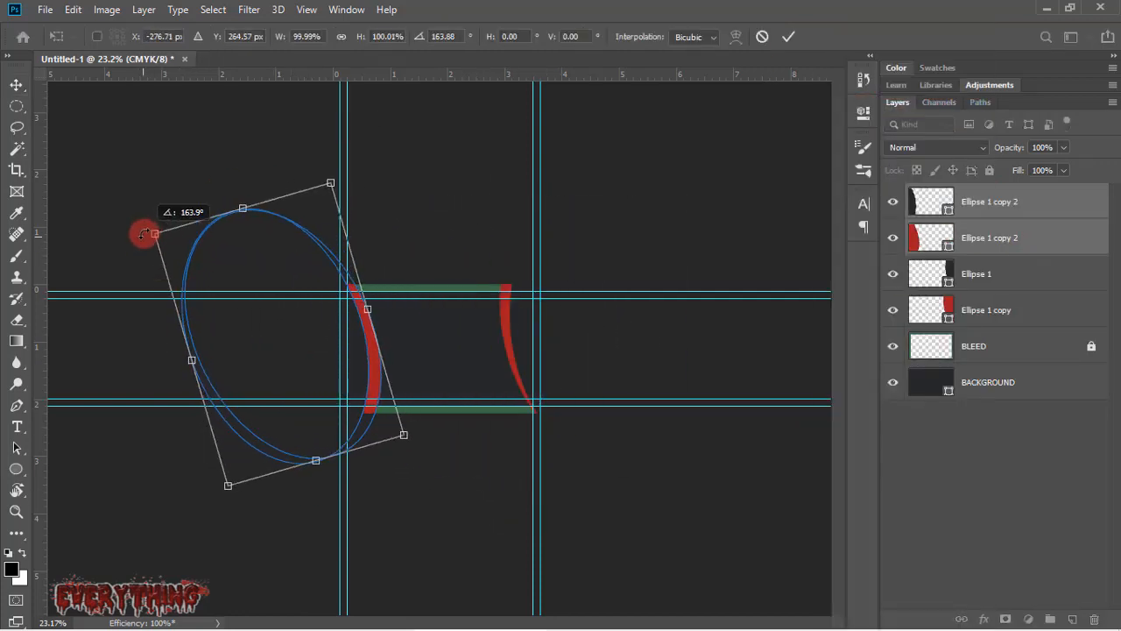
key(Return)
Step: Add an Inner Glow to the red Ellipse 1 copy layer and set the glow colour to black
double_click(1094, 310)
drag(129, 56, 654, 218)
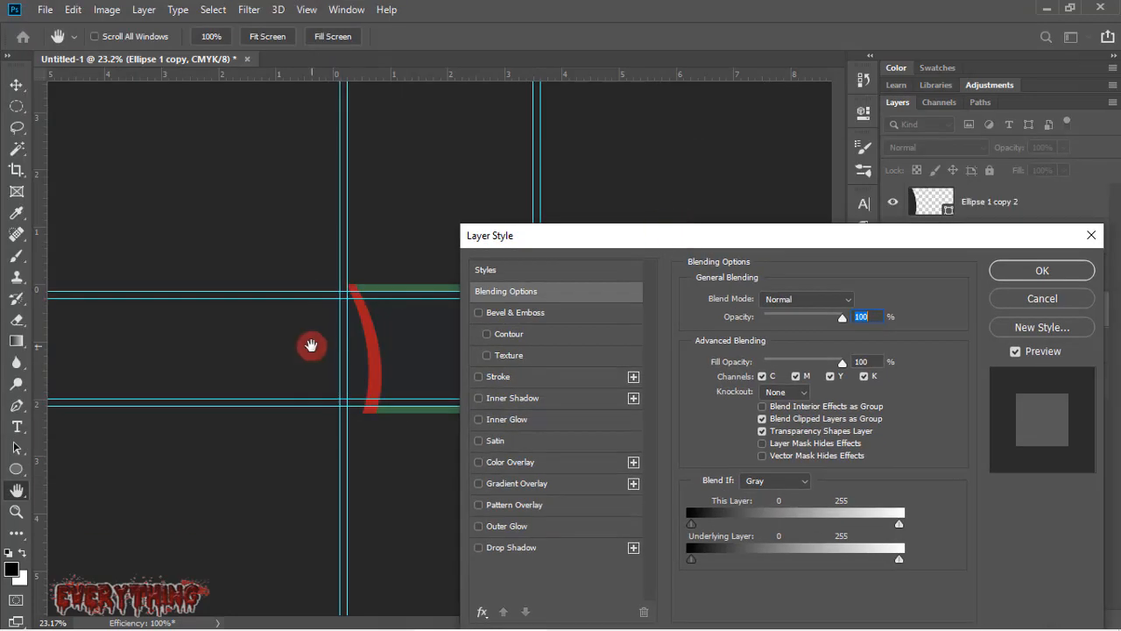
drag(745, 237, 313, 254)
click(88, 436)
drag(417, 259, 186, 220)
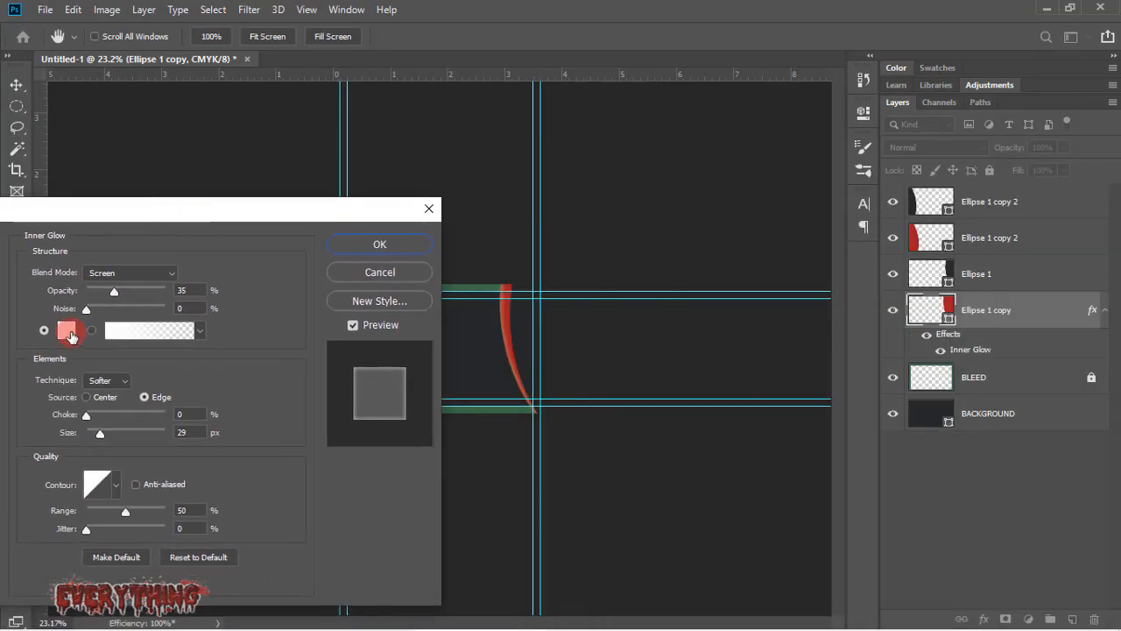
click(70, 332)
click(603, 485)
click(960, 270)
Step: Set the Inner Glow's opacity to 75% and its blend mode to Multiply, adjust its size, and apply the style
drag(176, 290, 252, 293)
text(75)
drag(176, 432, 302, 445)
click(131, 272)
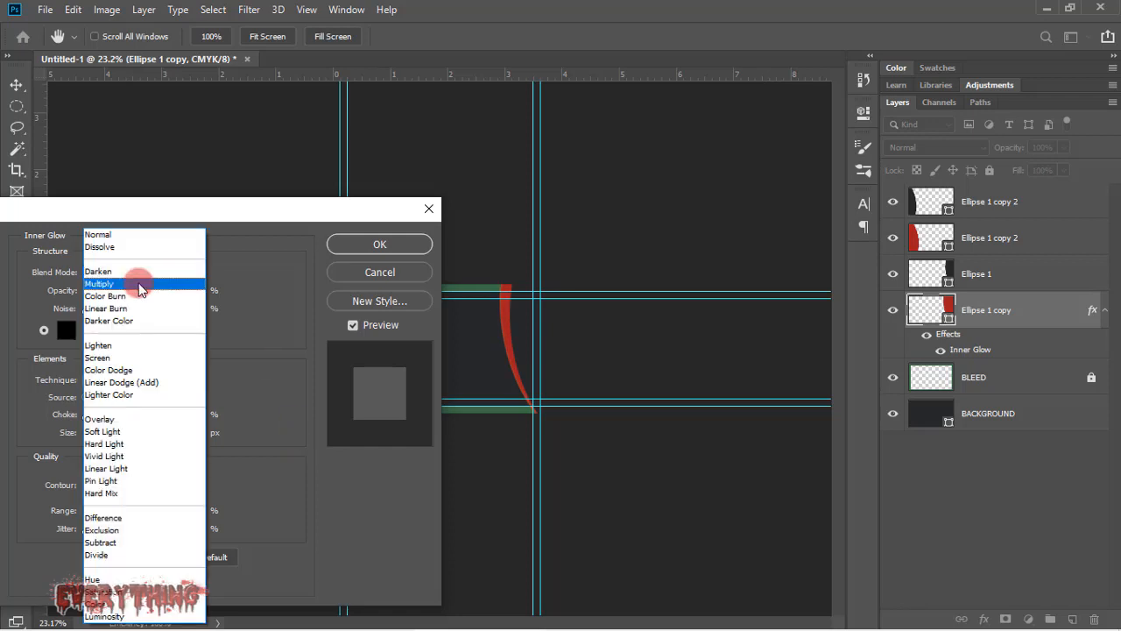
click(142, 283)
click(379, 243)
Step: Copy the Inner Glow to the left red ellipse and group all four ellipse layers as SHAPES
key(ctrl+0)
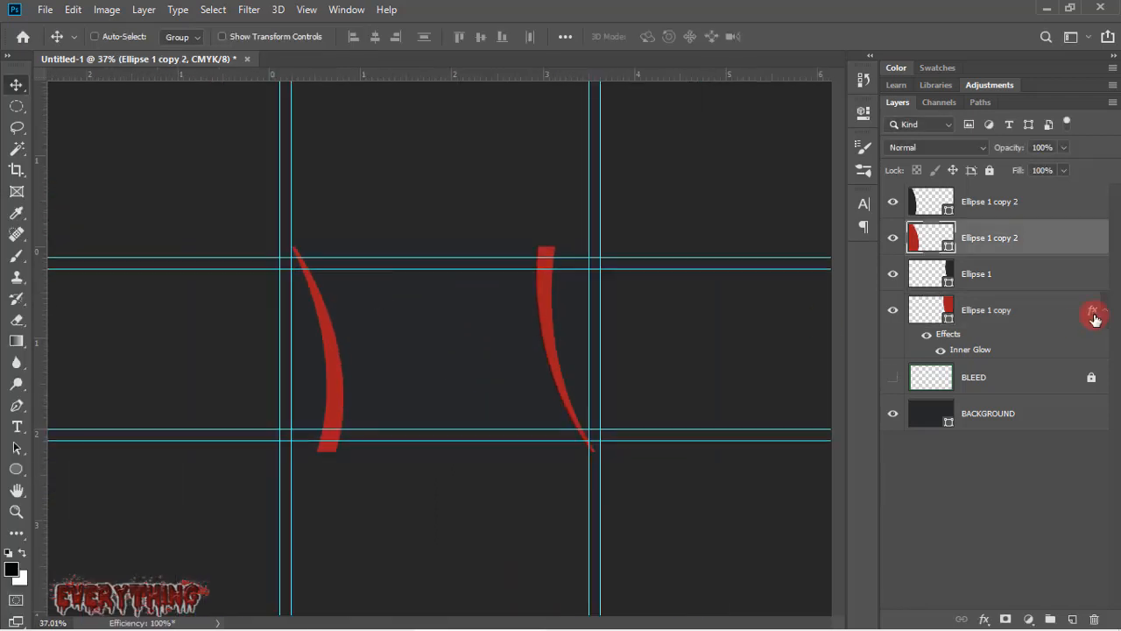
drag(1094, 313, 1094, 238)
shift+click(1034, 345)
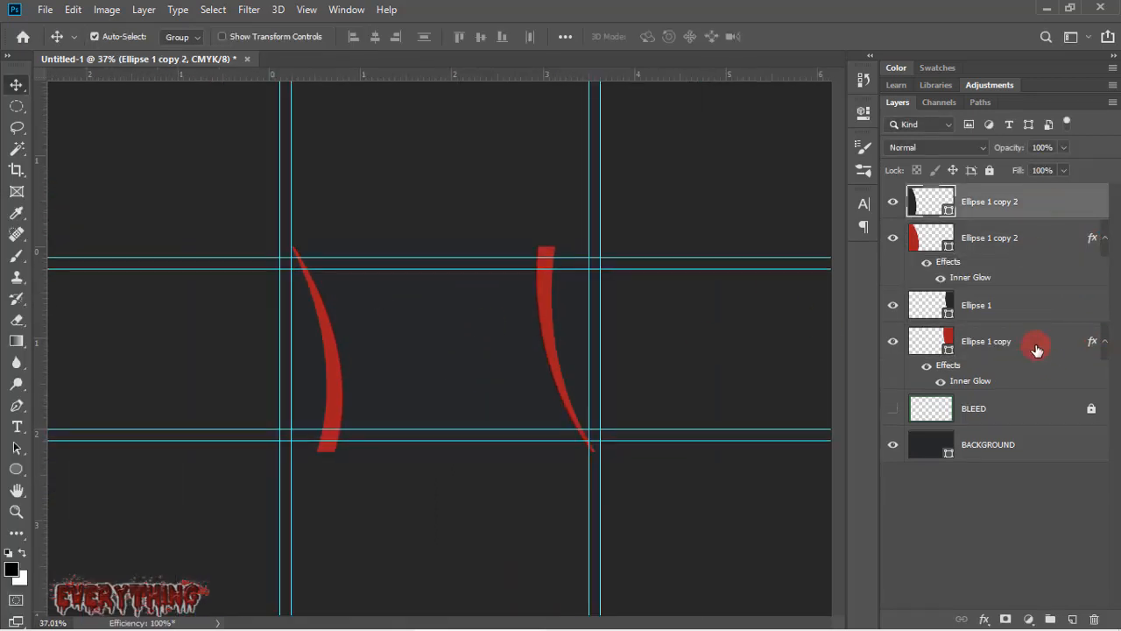
key(ctrl+g)
Step: Draw an eight-sided polygon, scale it to about 72%, and centre it on the card
click(16, 470)
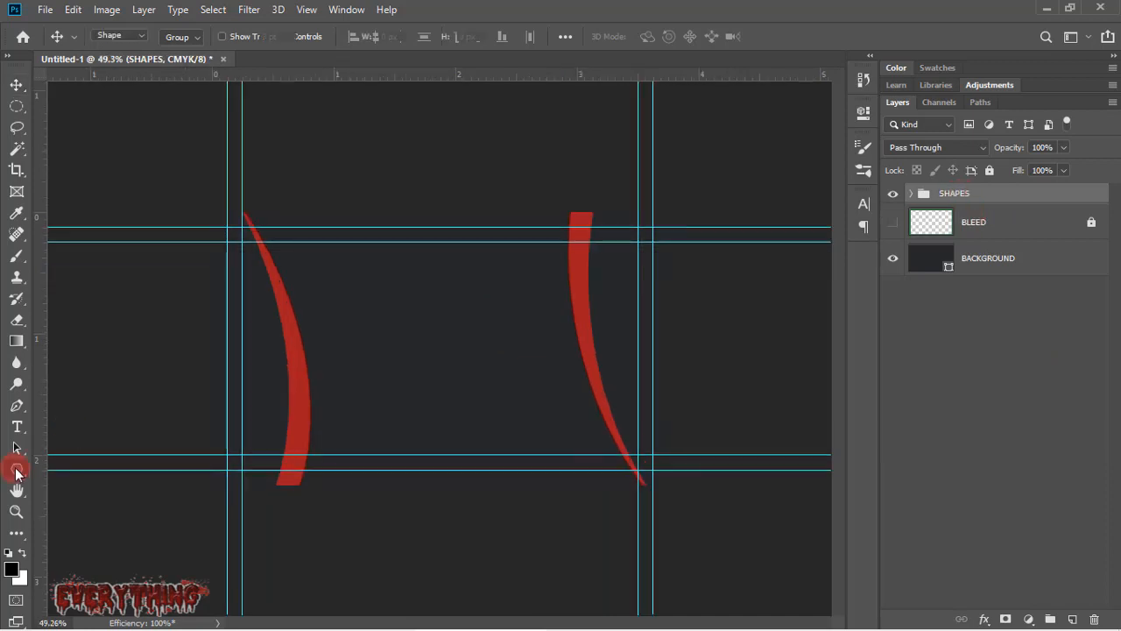
drag(415, 287, 491, 385)
click(73, 9)
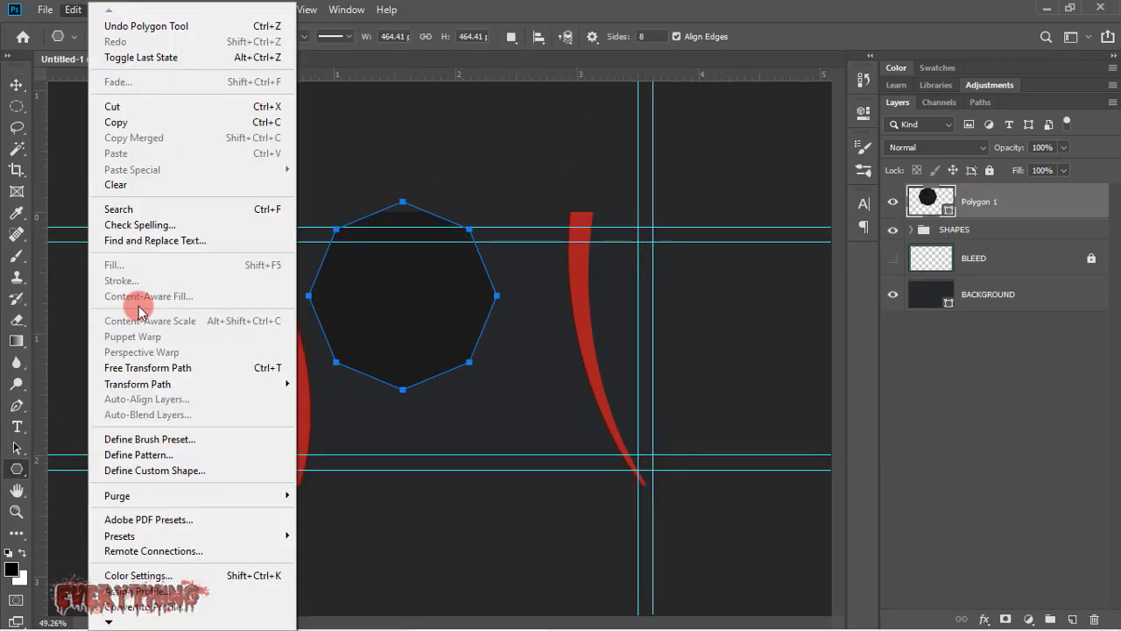
click(149, 341)
drag(438, 425, 438, 415)
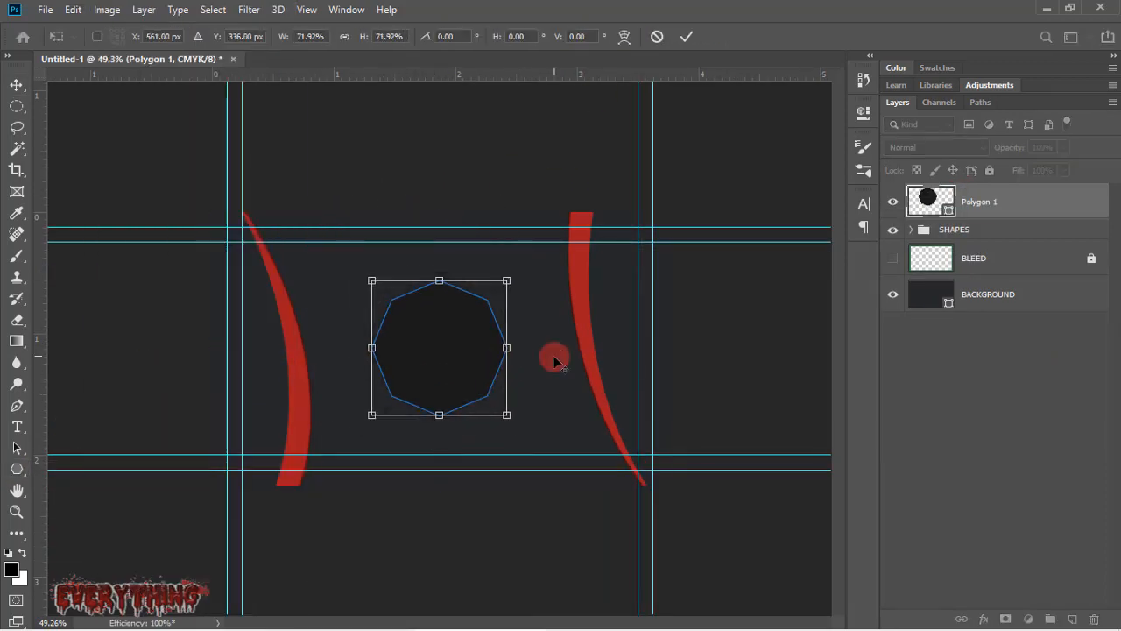
click(688, 36)
Step: Subtract a smaller octagon from the polygon and centre it inside to form an octagonal ring
drag(444, 375, 444, 375)
click(72, 9)
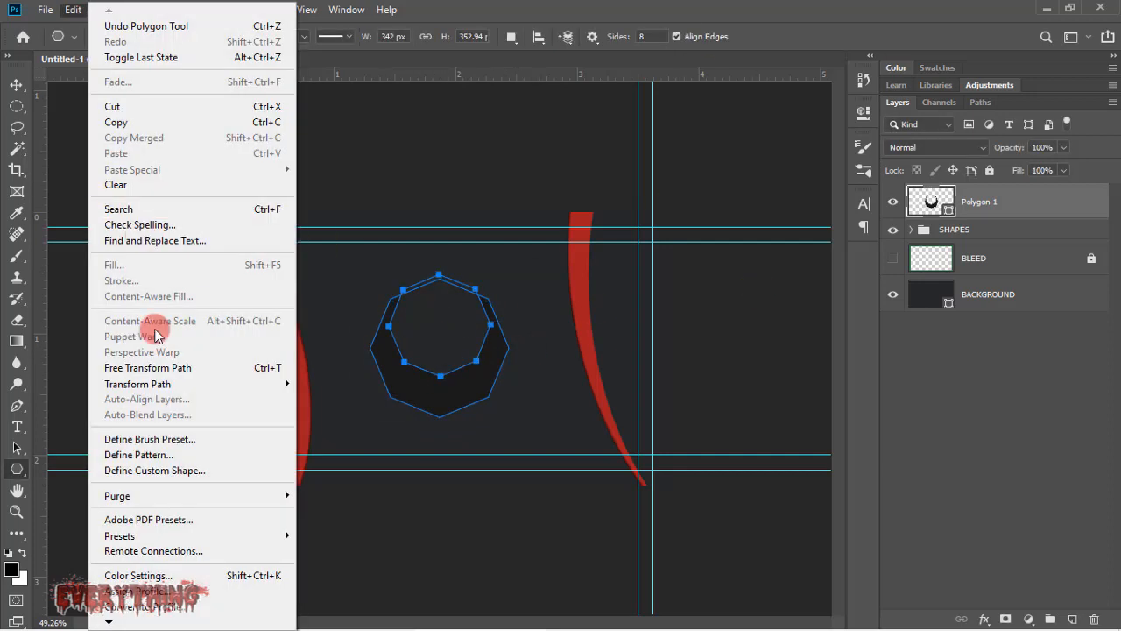
click(151, 367)
drag(450, 328, 444, 359)
key(Return)
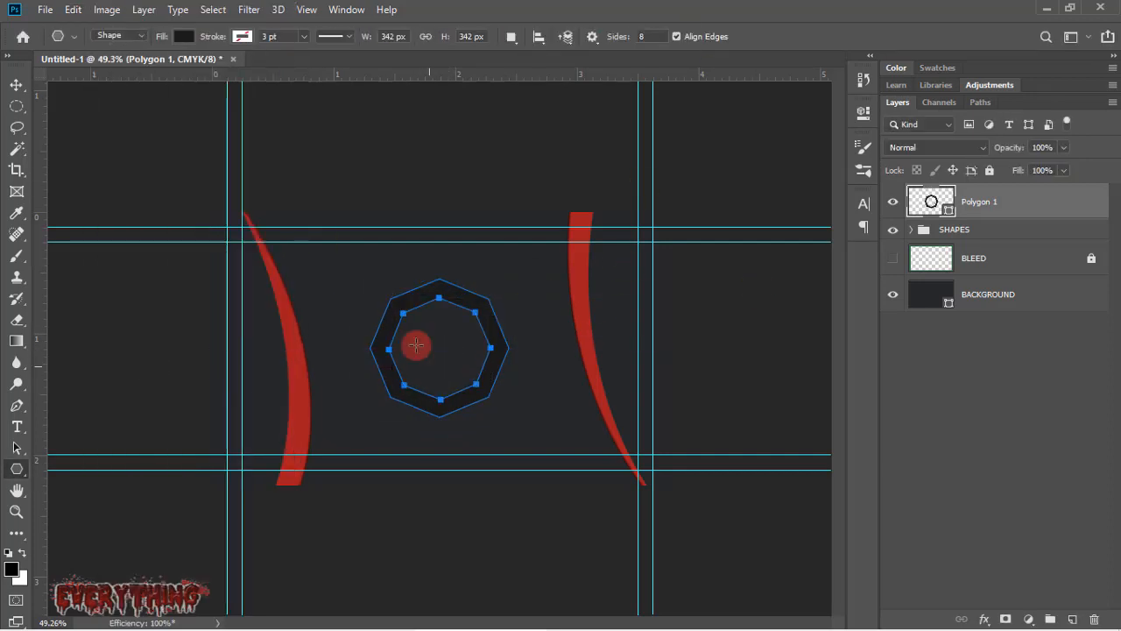
Step: Duplicate the octagonal ring within the same layer and scale the copy down concentrically inside the first ring
click(924, 203)
scroll(423, 322, up, 4)
key(ctrl+alt+t)
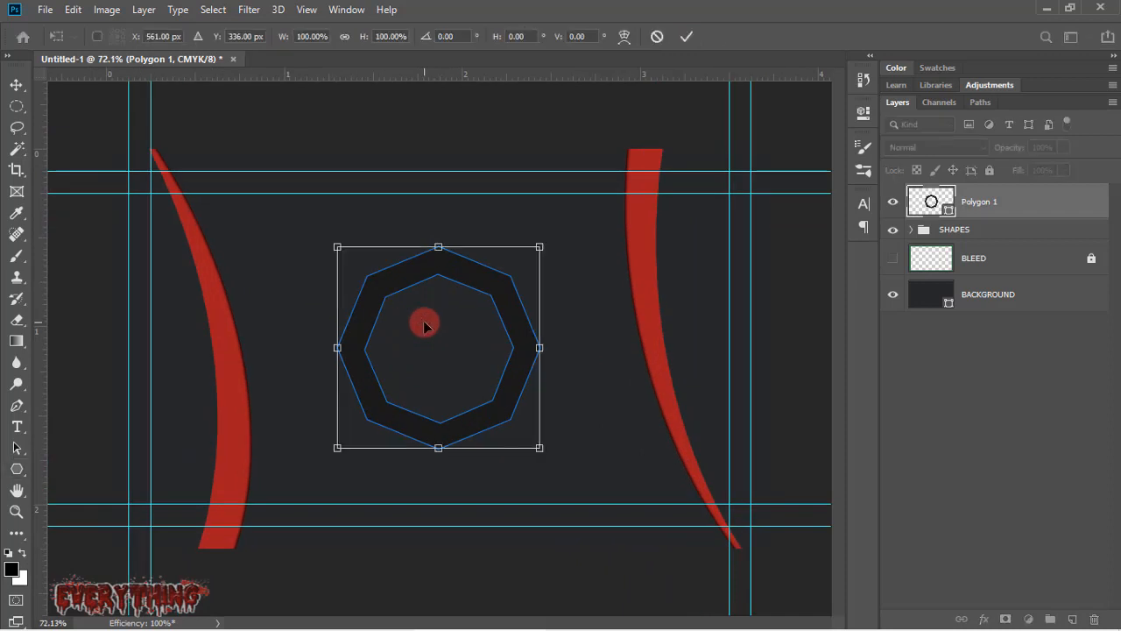
drag(539, 247, 495, 294)
click(687, 37)
Step: Add a small circle to the polygon layer and centre it within the octagonal rings
right_click(17, 468)
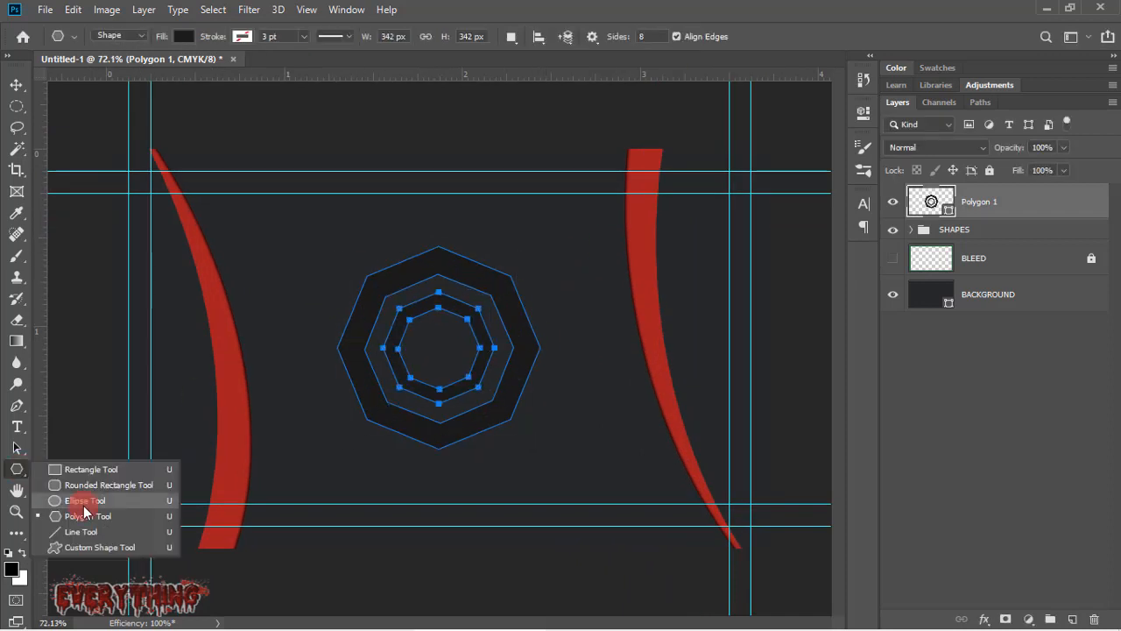
click(85, 502)
drag(430, 340, 453, 358)
click(72, 9)
click(132, 364)
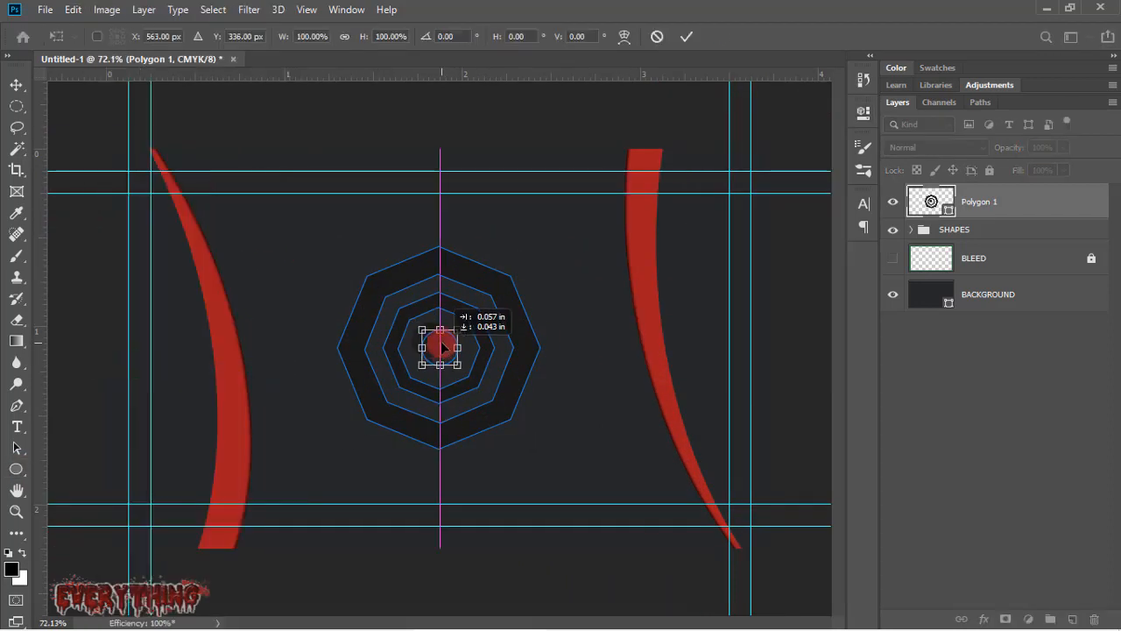
key(Return)
Step: Merge the polygon layer's shape components and fill it with the red sampled from the side crescent
click(893, 203)
click(894, 202)
click(511, 37)
click(551, 146)
double_click(931, 202)
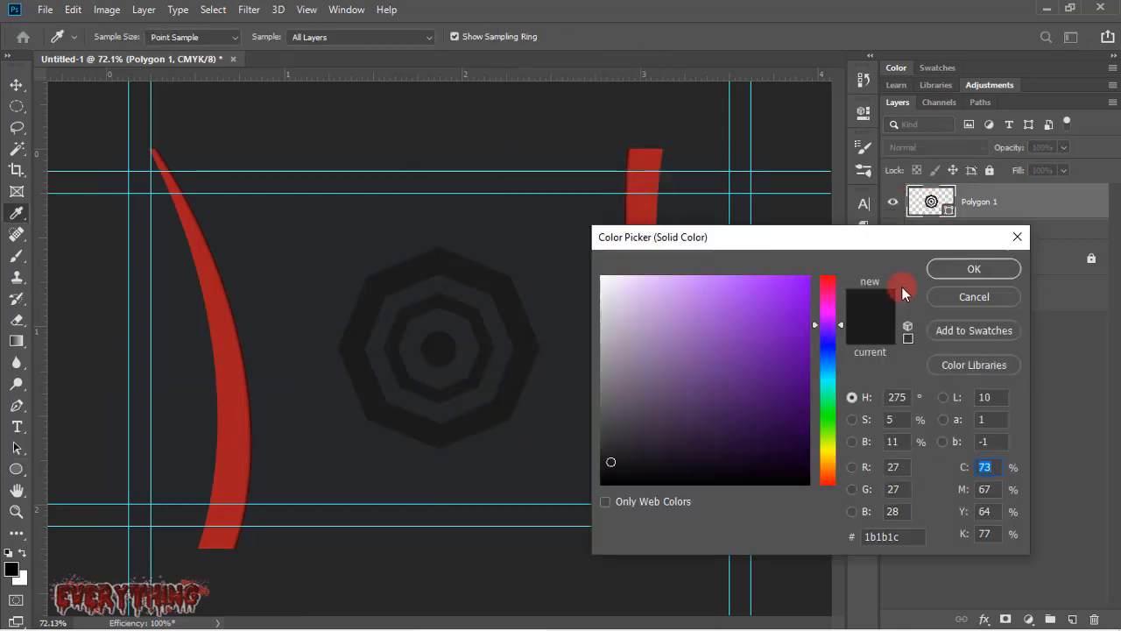
click(645, 188)
click(973, 268)
Step: Draw a vertical line of 6 px weight, about 293 px long, and position it through the centre of the octagonal rings
right_click(16, 469)
click(88, 533)
scroll(448, 241, up, 3)
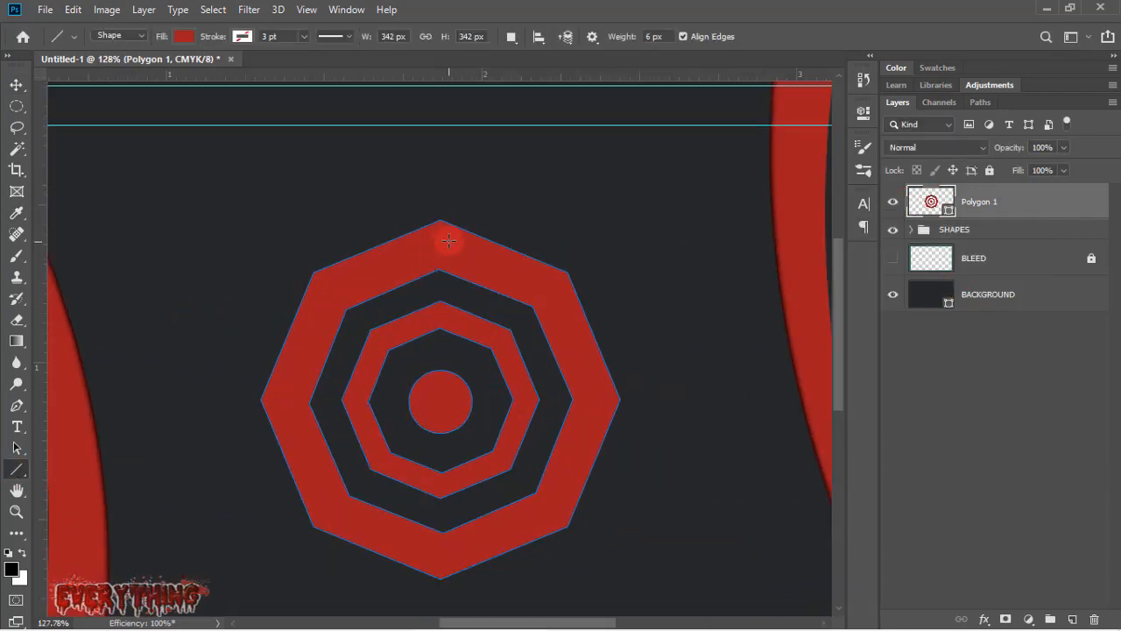
drag(441, 552, 440, 554)
key(ctrl+t)
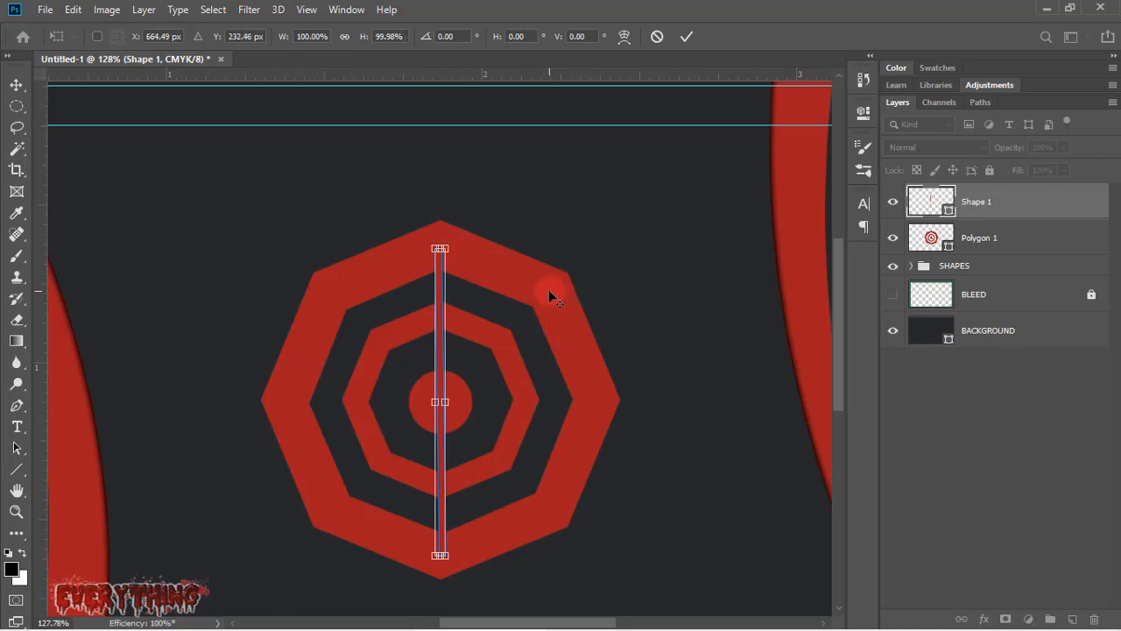
click(687, 37)
scroll(443, 281, down, 3)
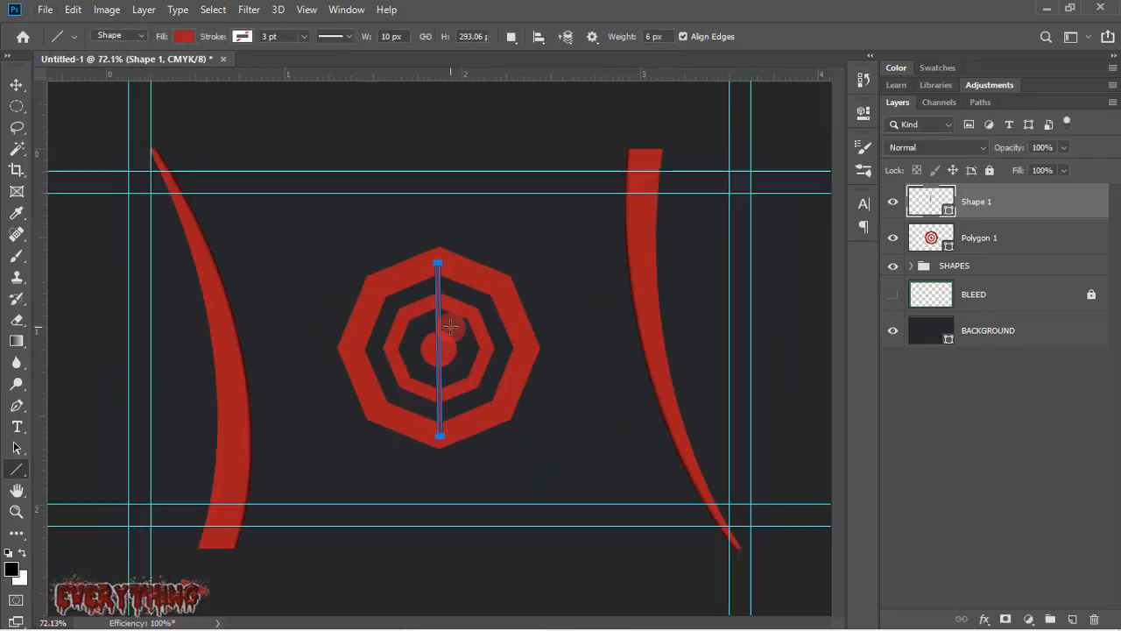
Step: Make the line white and repeat copies of it rotated 44.5° around its centre to form eight spokes
scroll(451, 327, up, 3)
click(17, 84)
ctrl+click(931, 206)
key(ctrl+t)
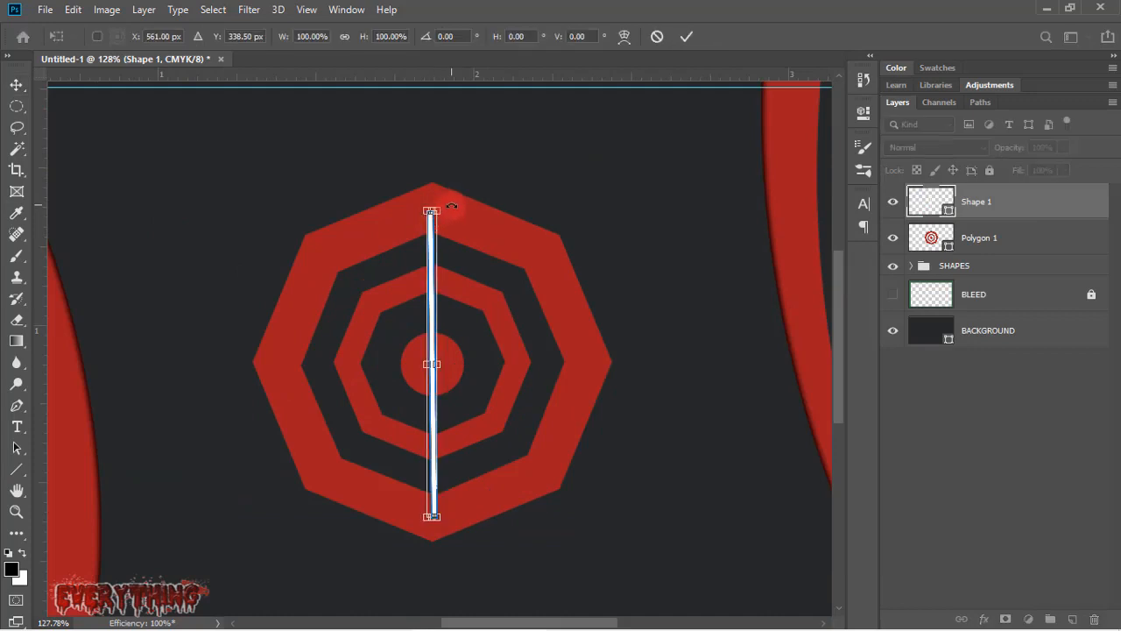
mouse_move(564, 259)
mouse_down()
mouse_move(555, 470)
mouse_move(543, 252)
mouse_up()
key(Return)
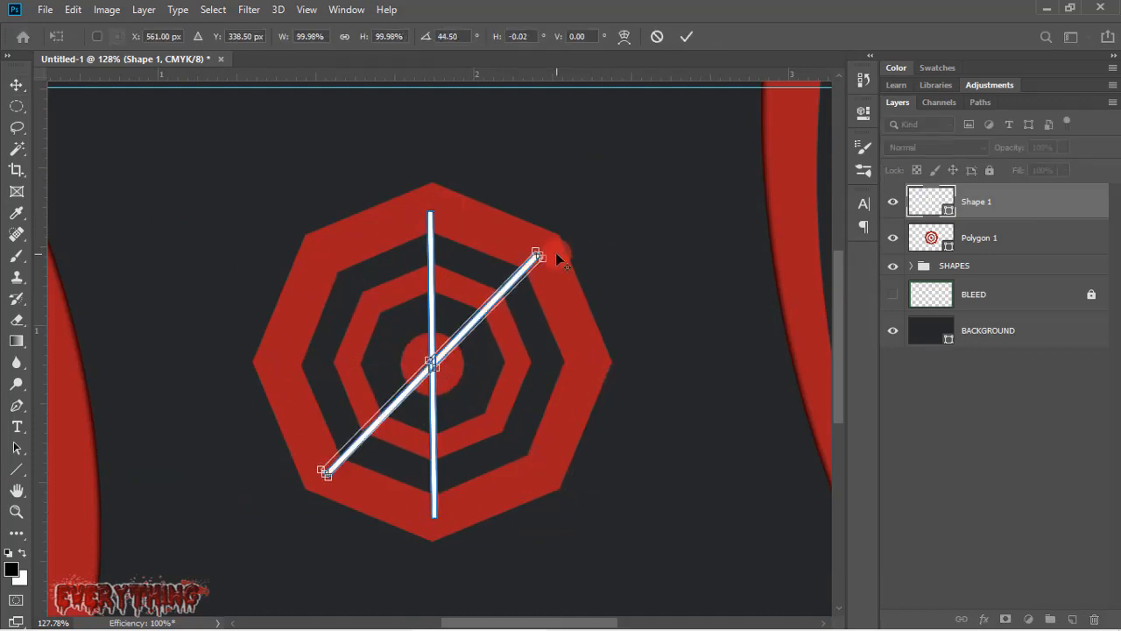
key(ctrl+alt+shift+t)
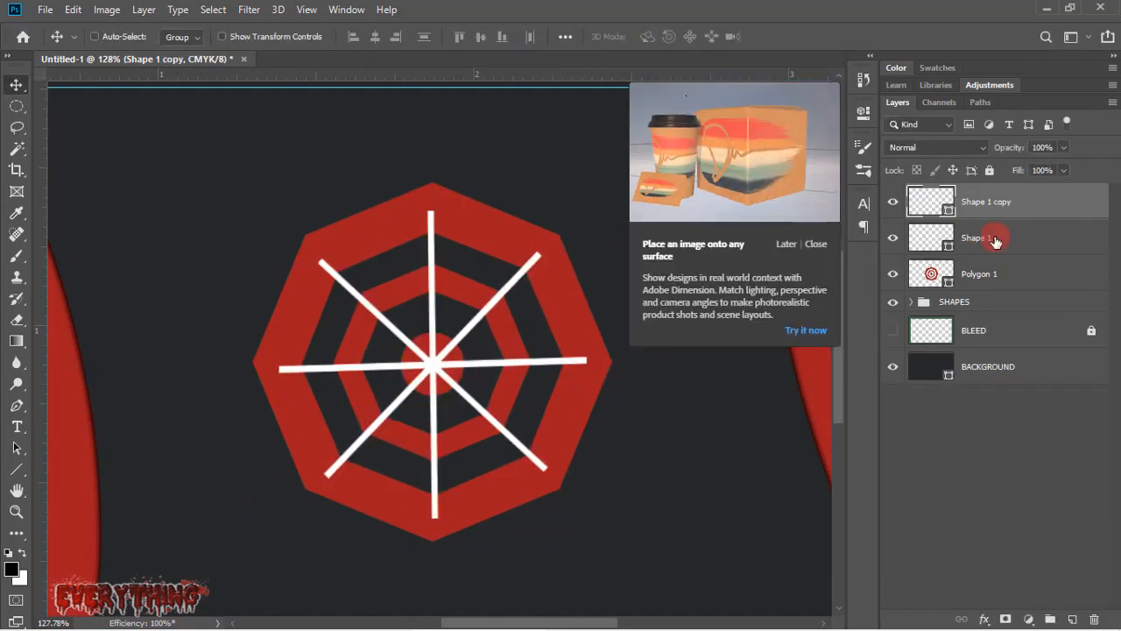
Step: Merge the two spoke line layers and fill the merged shape with the emblem's red, a41d21
ctrl+click(996, 240)
right_click(995, 240)
click(813, 486)
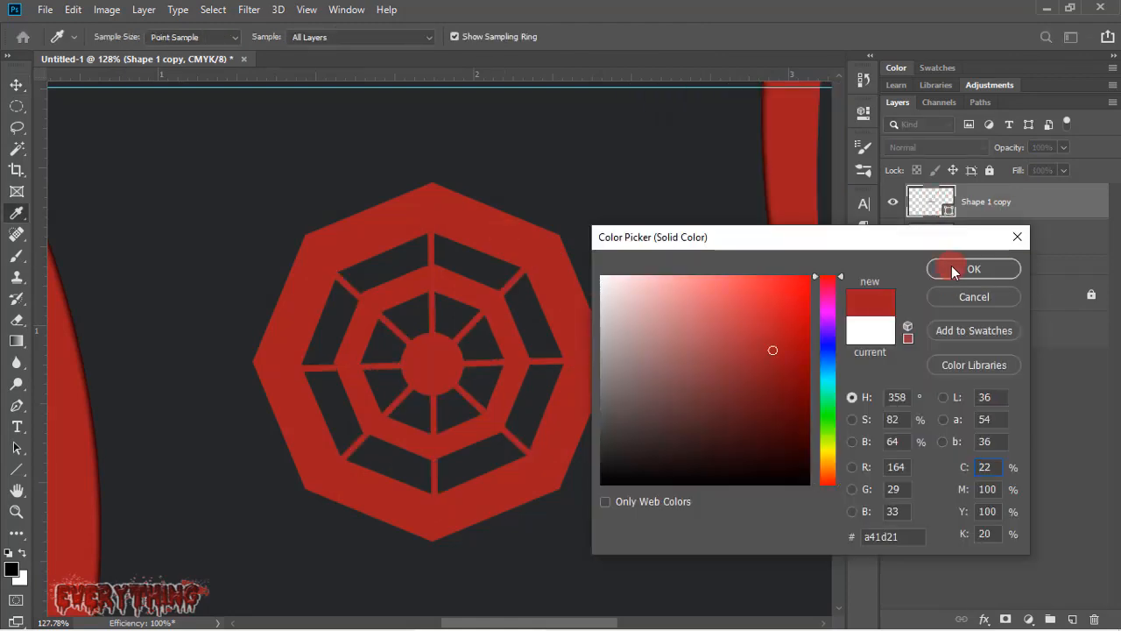
click(938, 265)
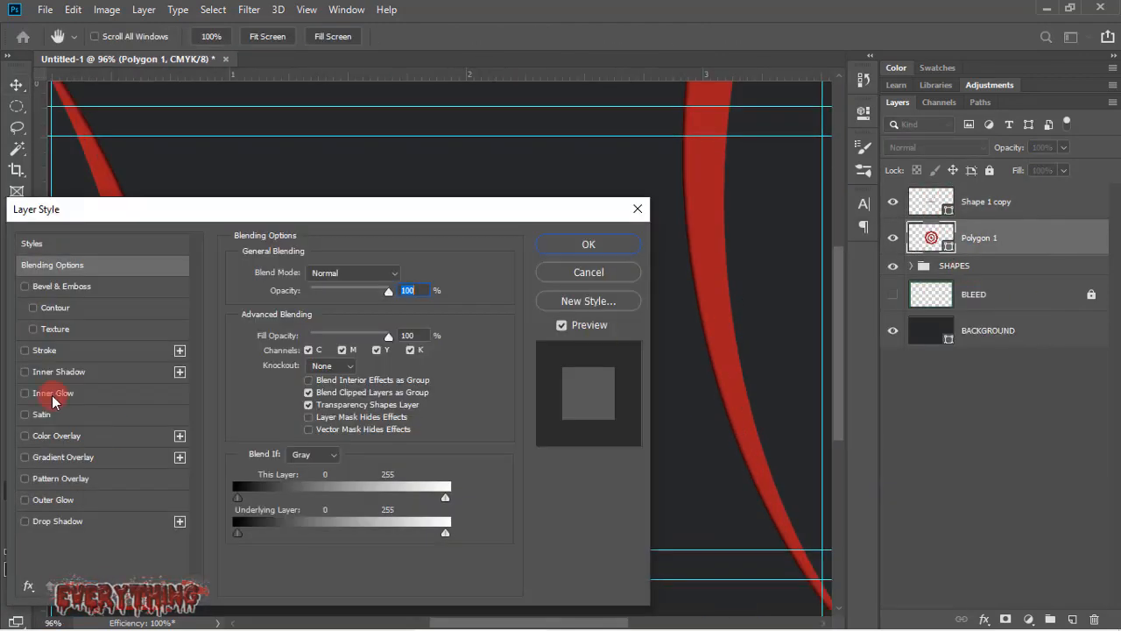
Step: Add an Inner Glow to the octagonal polygon layer and group it with the spokes as LOGO
click(53, 393)
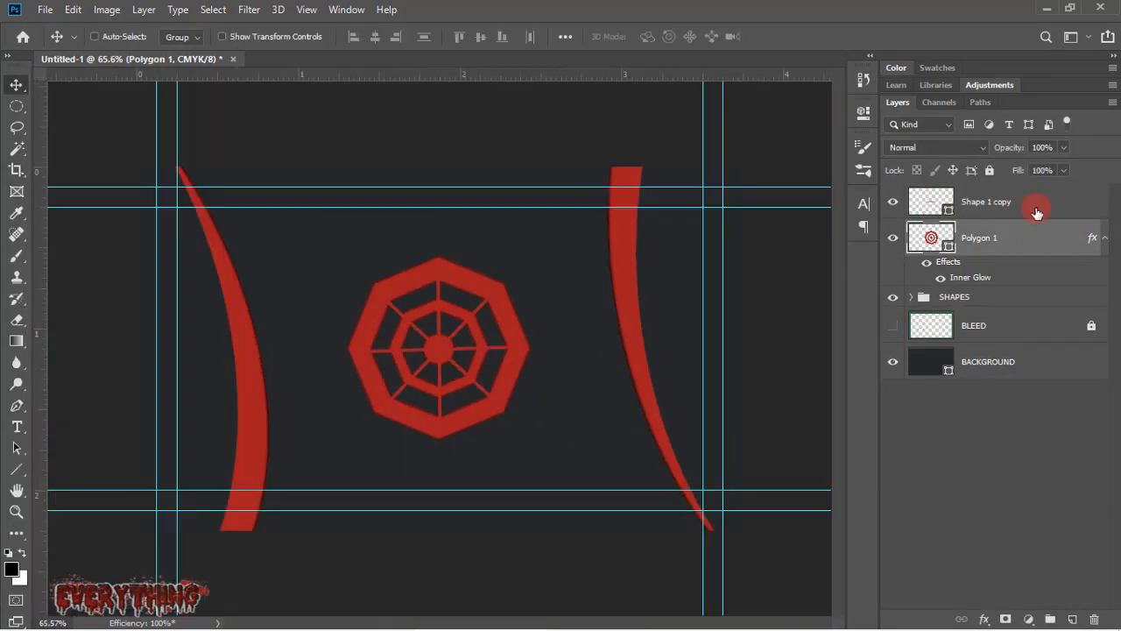
shift+click(953, 201)
key(ctrl+g)
Step: Scale the LOGO group down and move it into the upper middle of the card, centred between the side crescents
key(ctrl+t)
drag(456, 310, 456, 276)
drag(440, 406, 443, 398)
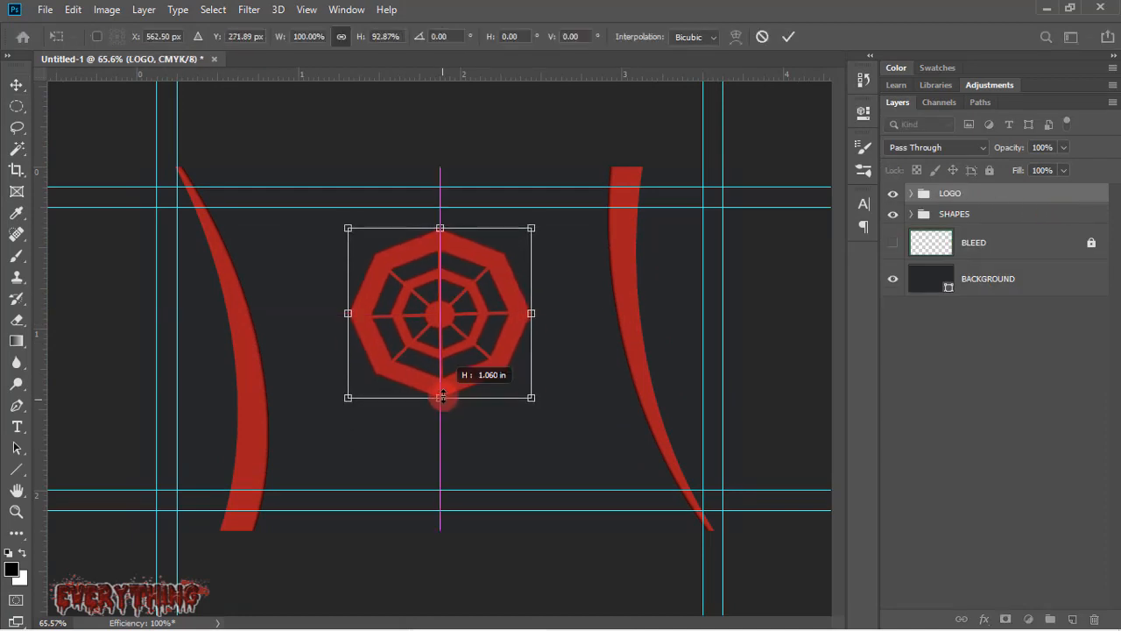
drag(531, 313, 527, 314)
drag(528, 229, 513, 243)
drag(464, 315, 464, 307)
key(Return)
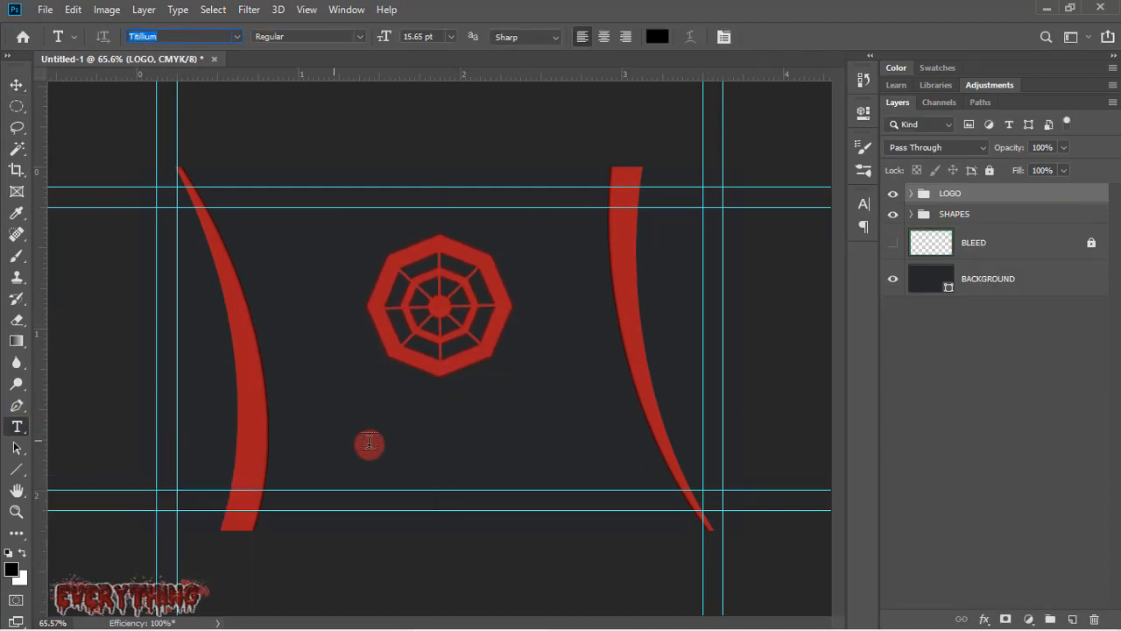
Step: Add the text "EVERYTHING CHANNEL" below the emblem, coloured in the same red, and place it between the crescents
click(334, 438)
text(EVERYTHING CHANNEL)
drag(336, 421, 695, 423)
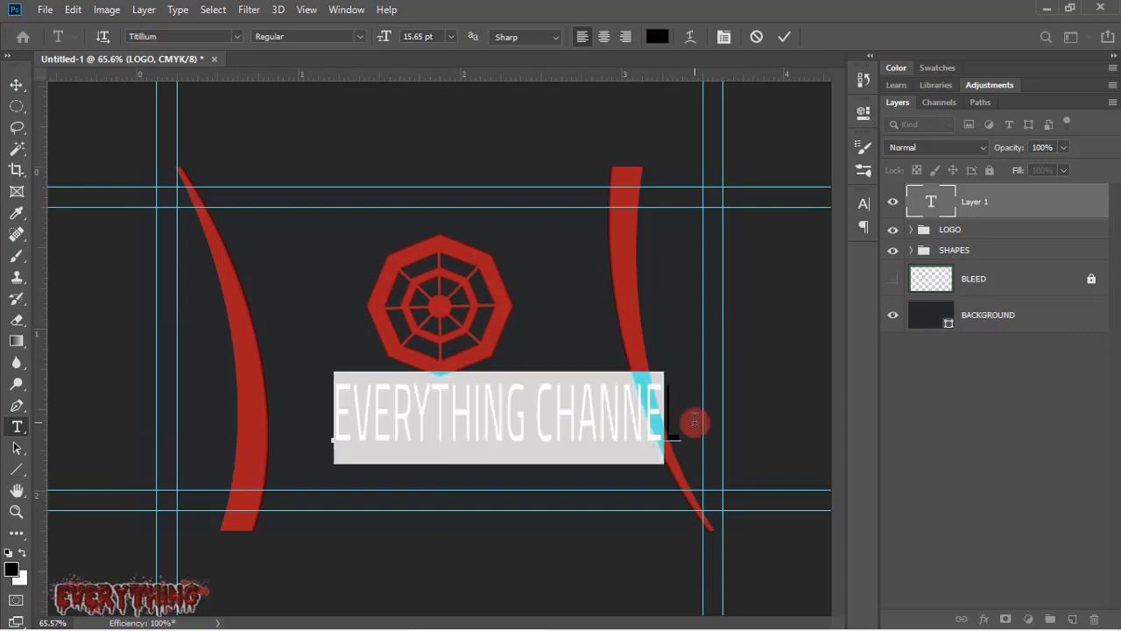
click(657, 37)
click(500, 302)
click(974, 268)
drag(339, 357, 285, 359)
key(ctrl+Return)
Step: Squash the EVERYTHING CHANNEL text vertically and set its font weight to Black
key(ctrl+t)
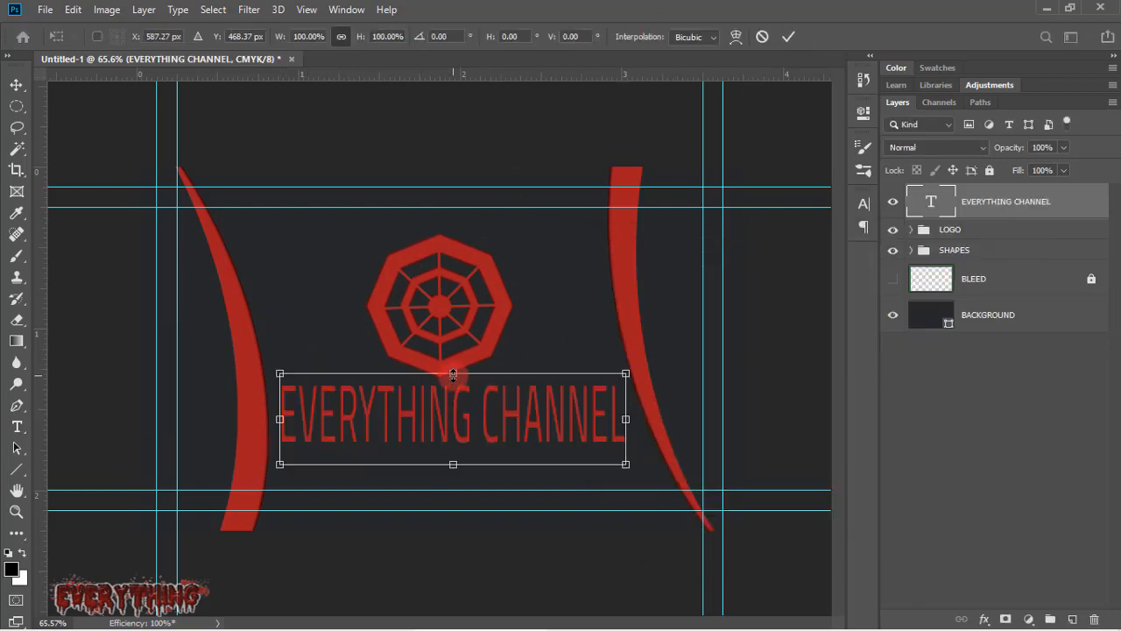
drag(453, 374, 453, 401)
drag(453, 466, 453, 448)
click(790, 38)
drag(629, 417, 275, 416)
click(359, 36)
click(326, 67)
click(784, 36)
Step: Group the channel text, LOGO and SHAPES as FRONT and place the BLEED layer above the group
shift+click(991, 251)
key(ctrl+g)
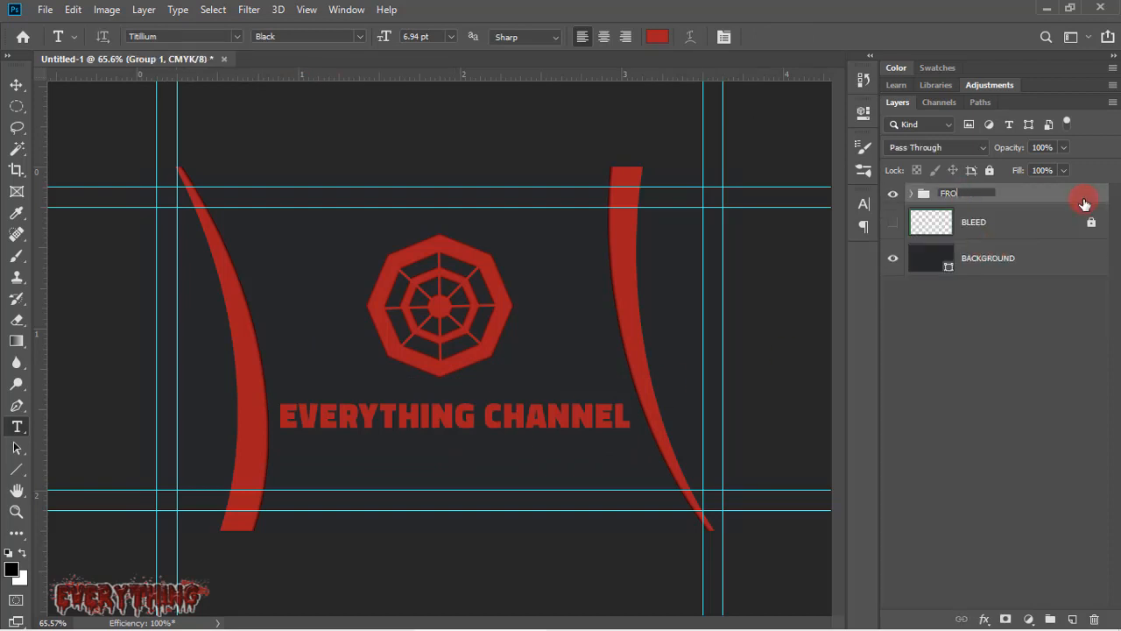
drag(1001, 208, 1001, 200)
click(893, 203)
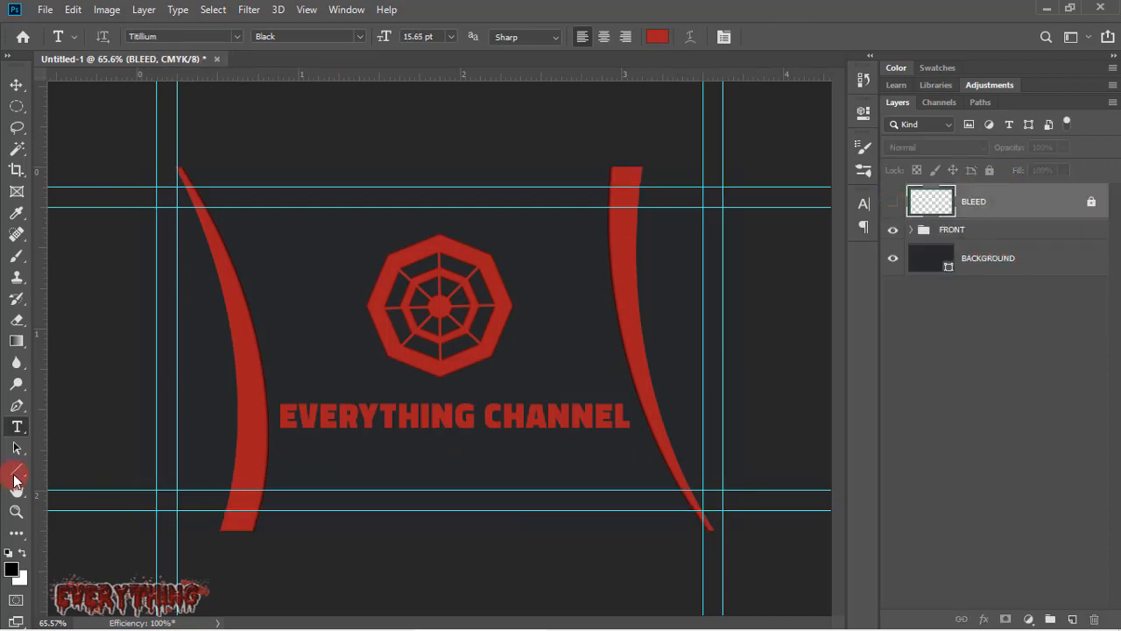
Step: Hide the FRONT group and draw a tall ellipse, about 508 × 1091 px, over the card's left edge
click(16, 477)
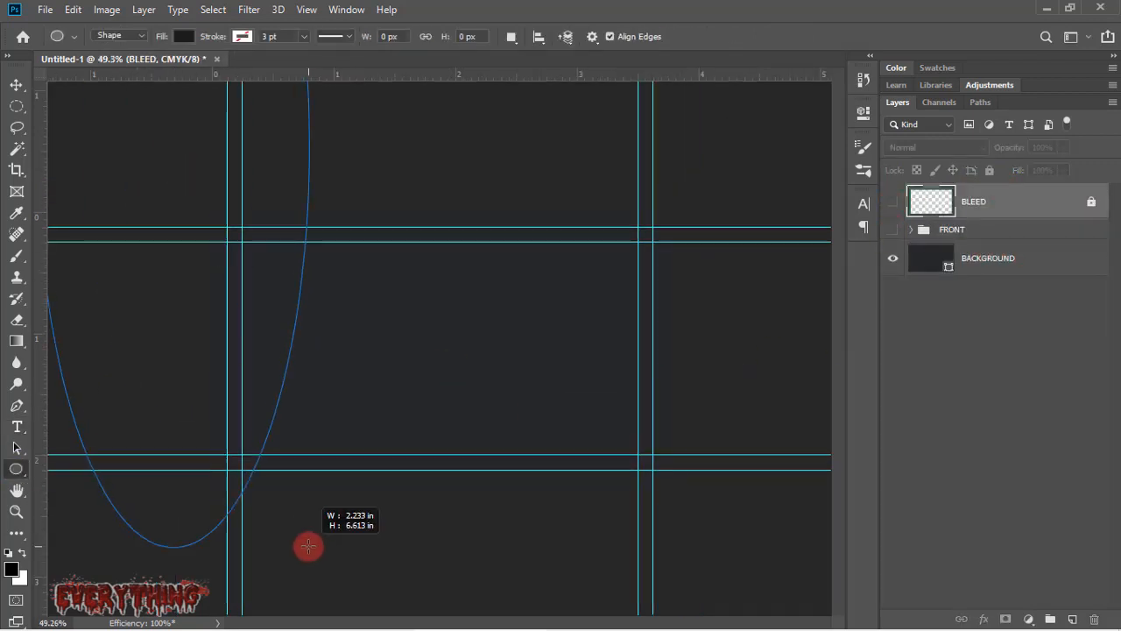
mouse_move(308, 545)
mouse_down()
mouse_move(341, 458)
mouse_move(298, 421)
mouse_move(323, 540)
mouse_up()
click(813, 106)
Step: Fill the ellipse with C 22, M 100, Y 100, K 15 and copy the emblem polygon's Inner Glow onto it
double_click(931, 203)
drag(994, 467, 974, 490)
text(22100)
drag(994, 512, 976, 534)
text(10015)
click(974, 269)
click(934, 322)
drag(1091, 388, 1007, 203)
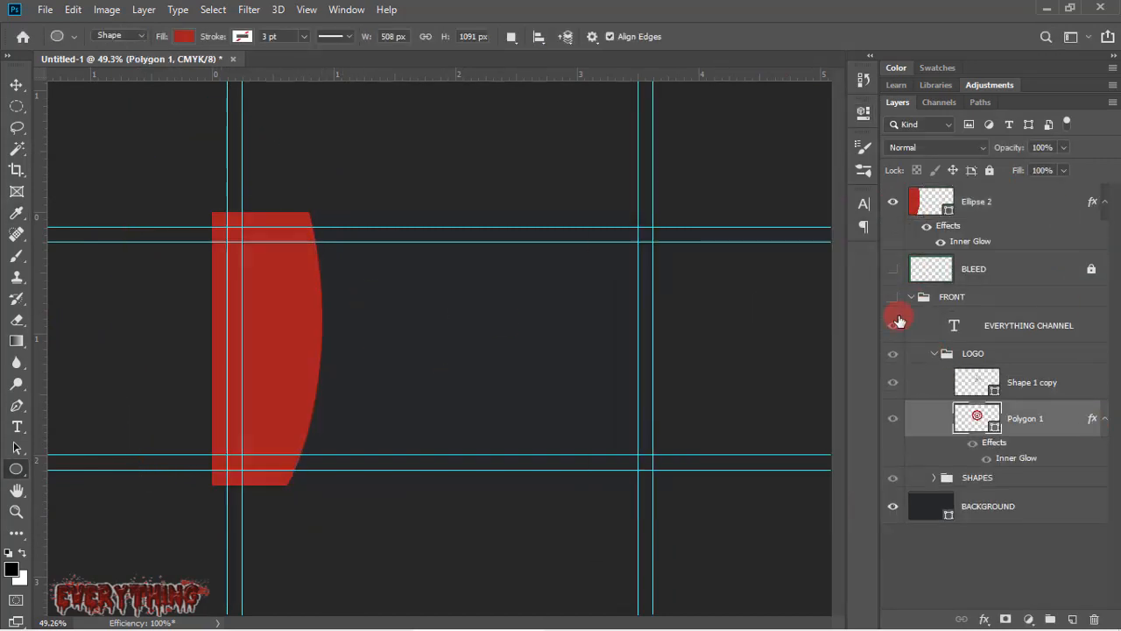
Step: Duplicate the LOGO group to the top of the layer stack and name the copy LOGO BACK
click(933, 353)
drag(1020, 353, 1034, 187)
double_click(985, 194)
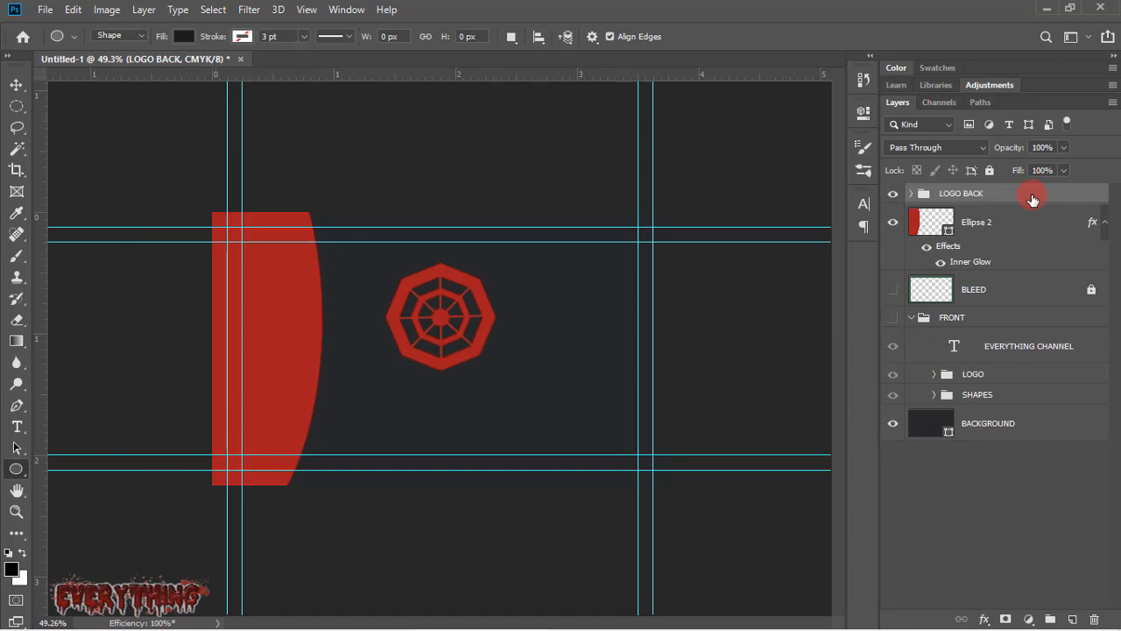
Step: Move the LOGO BACK emblem onto the red ellipse panel and scale it down to fit inside
key(ctrl+t)
drag(442, 317, 269, 339)
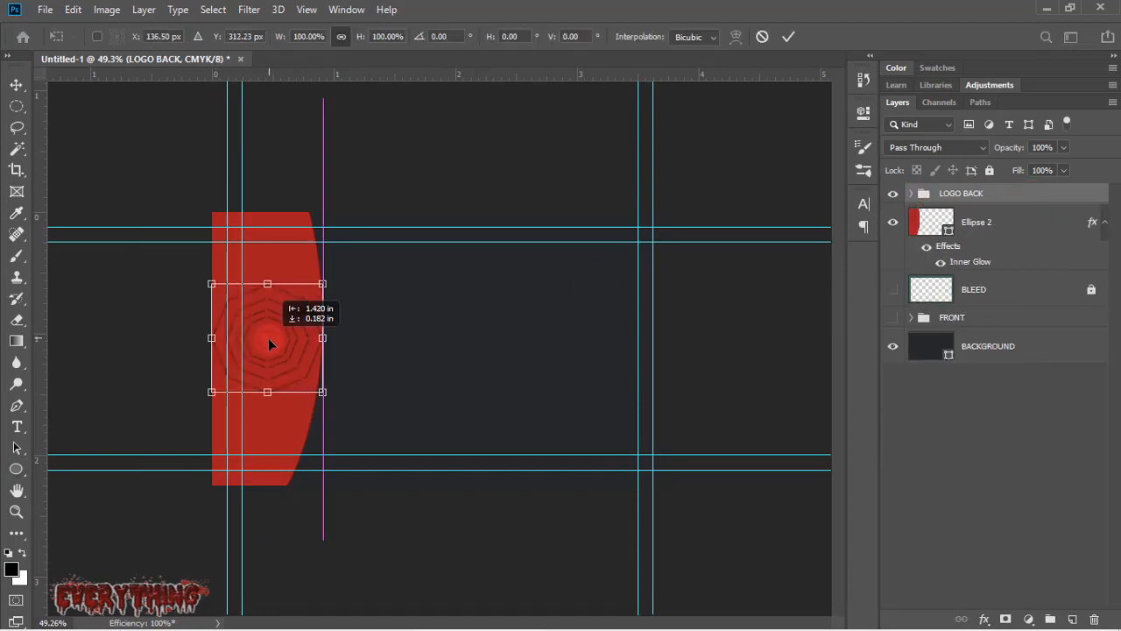
click(789, 36)
Step: Shift the red ellipse slightly right and reposition the LOGO BACK emblem within it
click(979, 222)
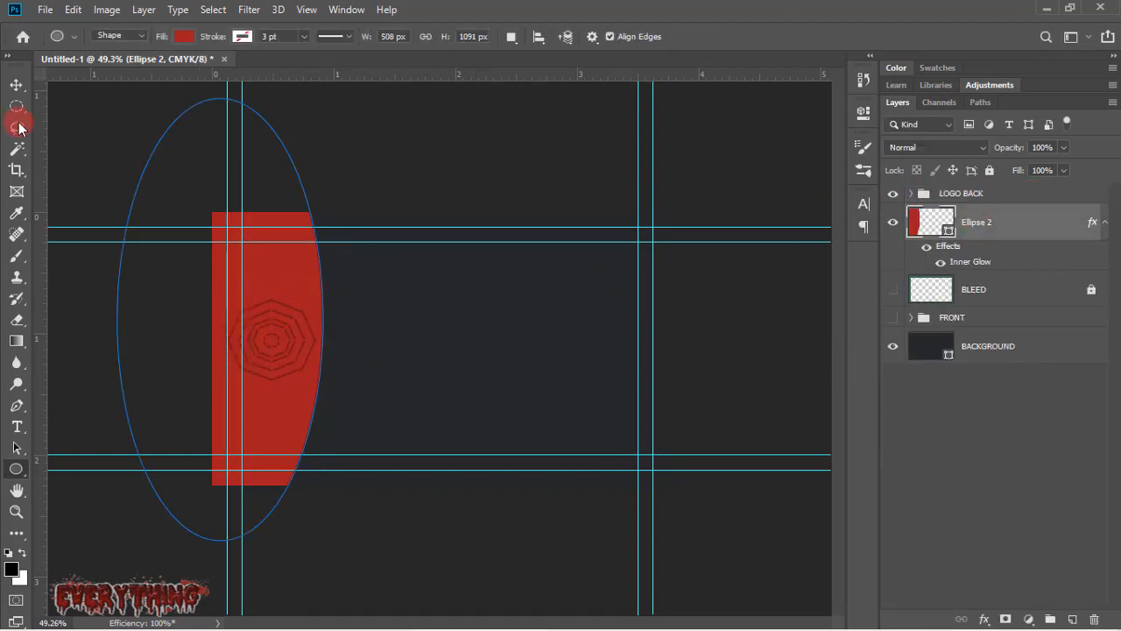
click(17, 85)
drag(307, 277, 322, 278)
click(962, 193)
click(911, 194)
key(ctrl+t)
drag(289, 332, 295, 333)
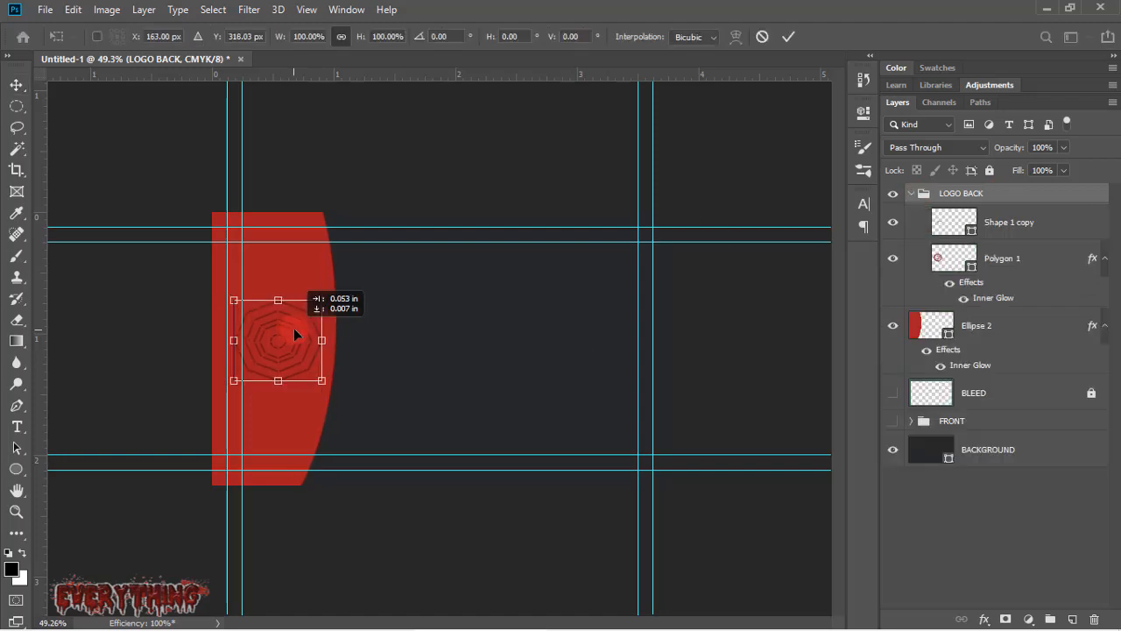
Step: Recolour the LOGO BACK polygon and spokes with the card's dark background colour
double_click(956, 258)
click(973, 269)
double_click(957, 222)
click(521, 313)
click(974, 269)
Step: Adjust the layer style of the LOGO BACK polygon and collapse the group and the ellipse's effects list
scroll(369, 349, up, 3)
scroll(369, 349, up, 1)
double_click(1069, 262)
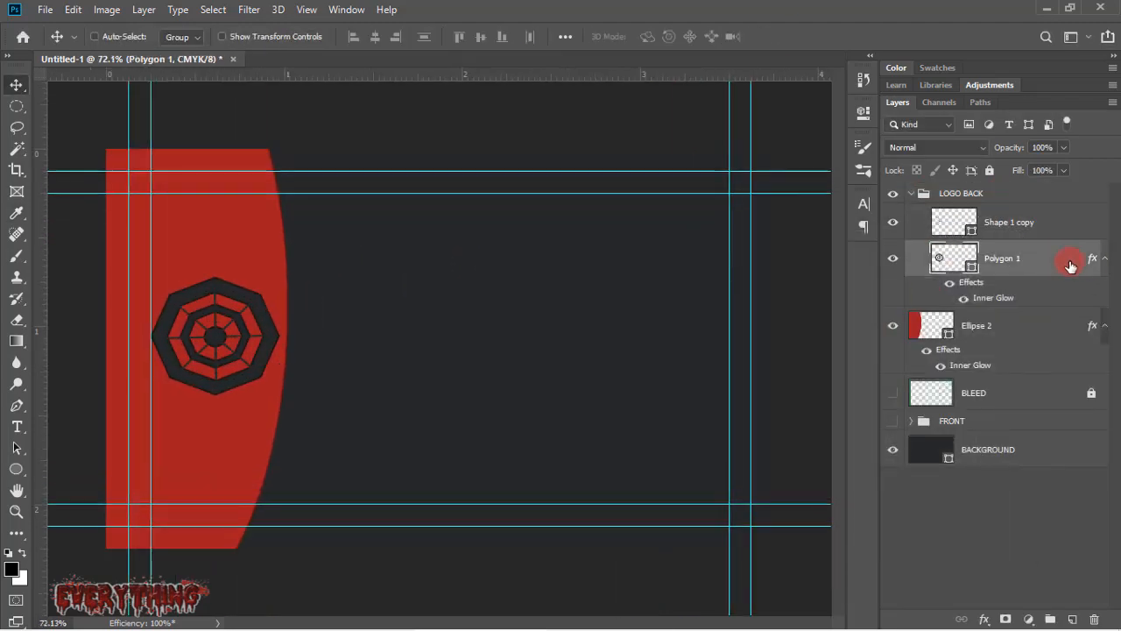
click(618, 366)
key(Return)
click(911, 194)
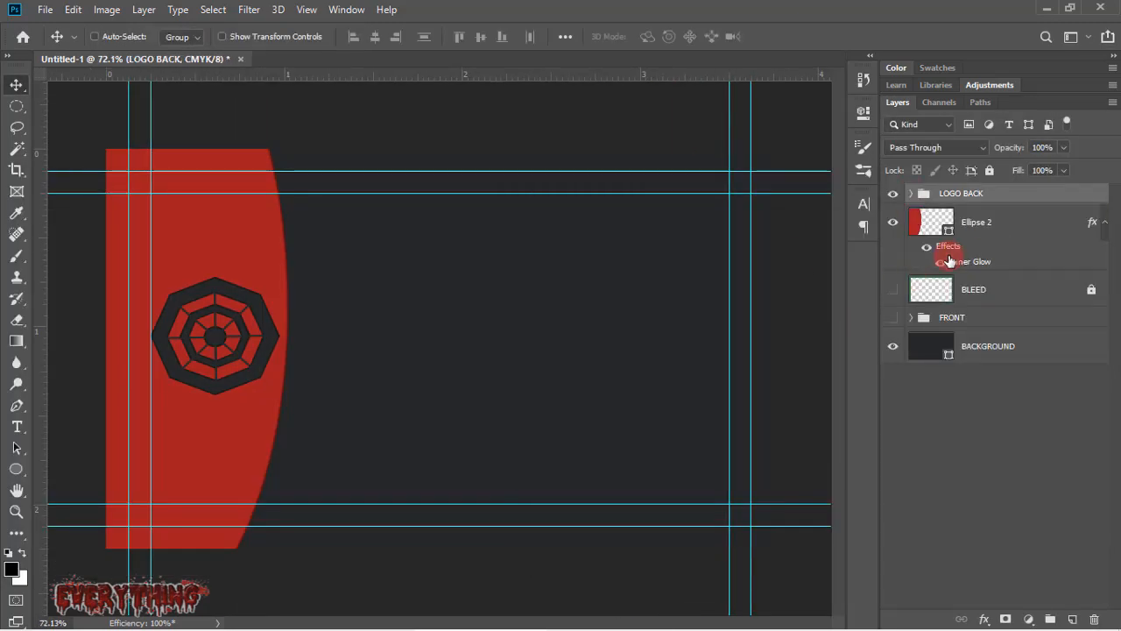
click(1105, 222)
Step: Add the text "EVETYTHING" at 8 pt on the red panel under the emblem
key(t)
click(170, 422)
click(451, 37)
click(429, 70)
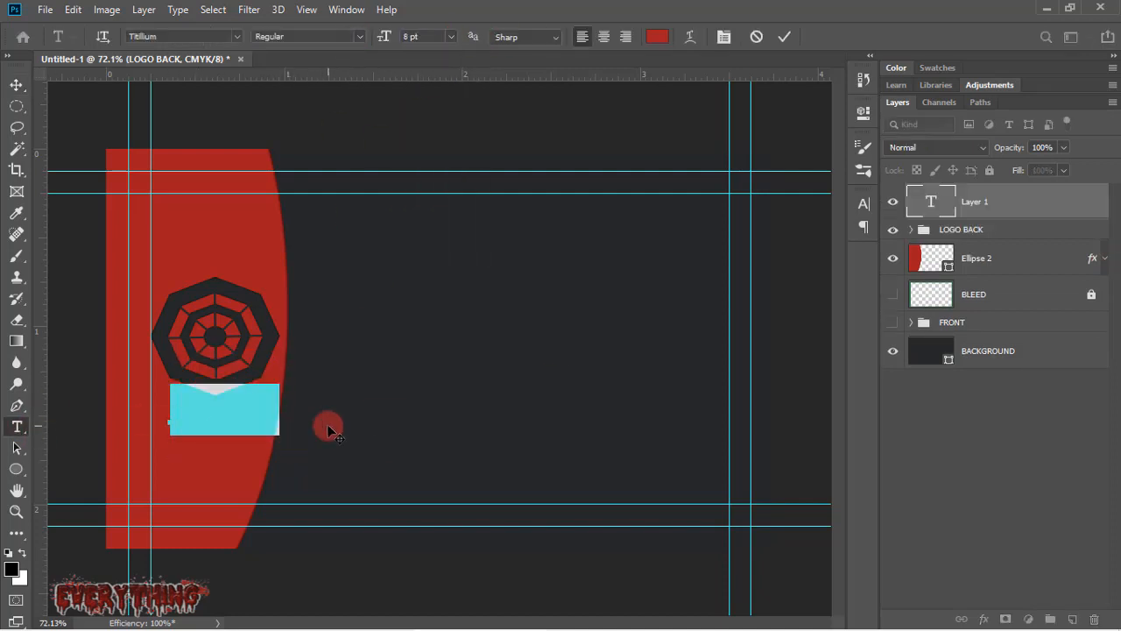
click(657, 36)
click(584, 347)
click(999, 296)
text(EVETYTHING)
Step: Recolour the EVETYTHING text with the dark background colour
double_click(939, 203)
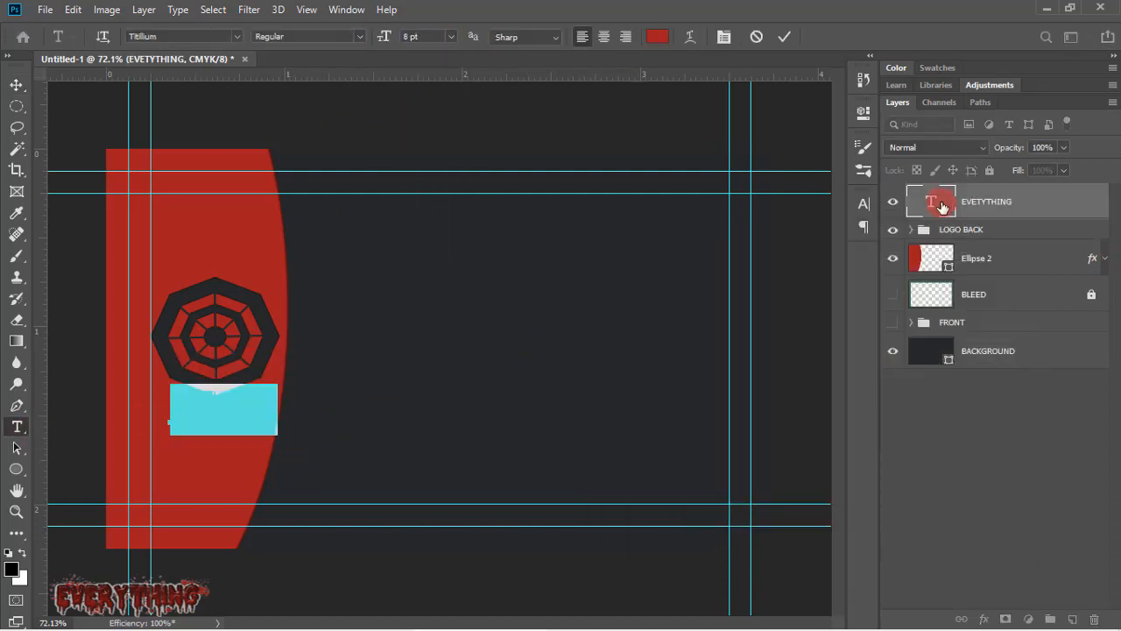
click(657, 36)
click(335, 404)
click(784, 36)
Step: Reduce the EVETYTHING text's height to about 65% and centre it beneath the emblem
key(ctrl+t)
drag(205, 411, 198, 423)
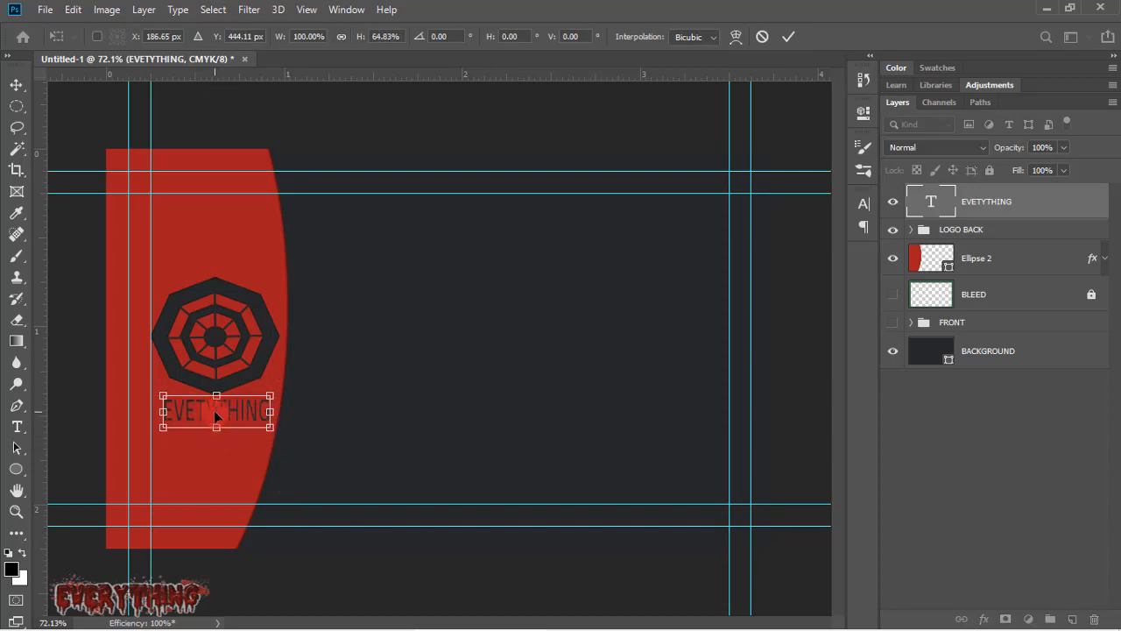
key(Return)
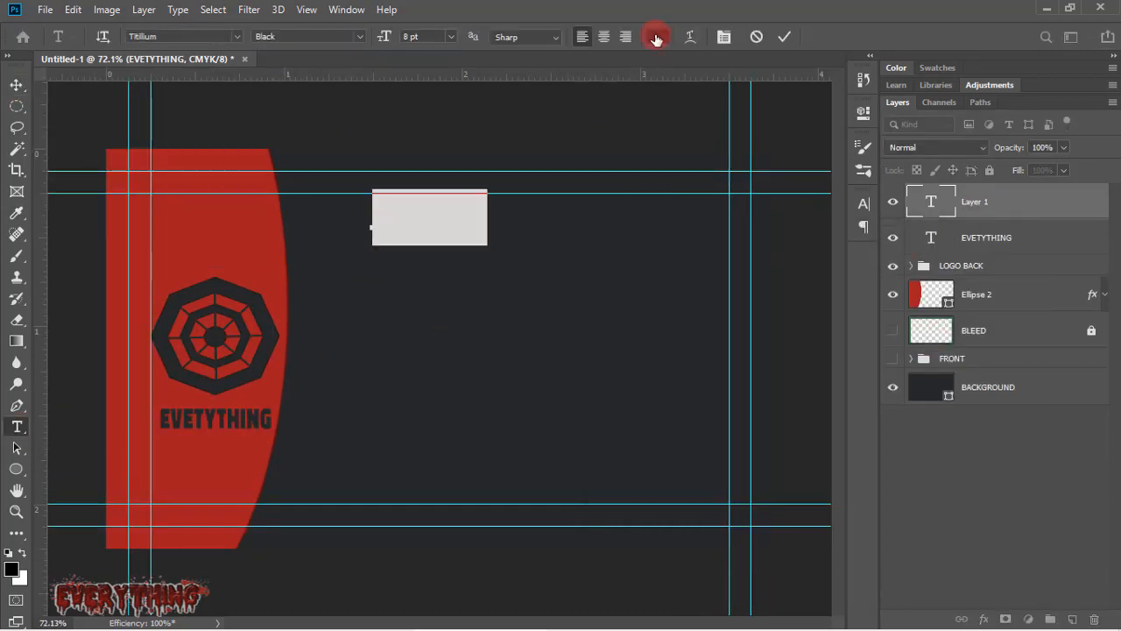
Step: Add the cardholder's initials as white text to the right of the red panel
click(657, 40)
click(601, 259)
click(994, 266)
key(ctrl+a)
Step: Set the initials' font size to 25 pt and move the text beside the red panel
click(450, 38)
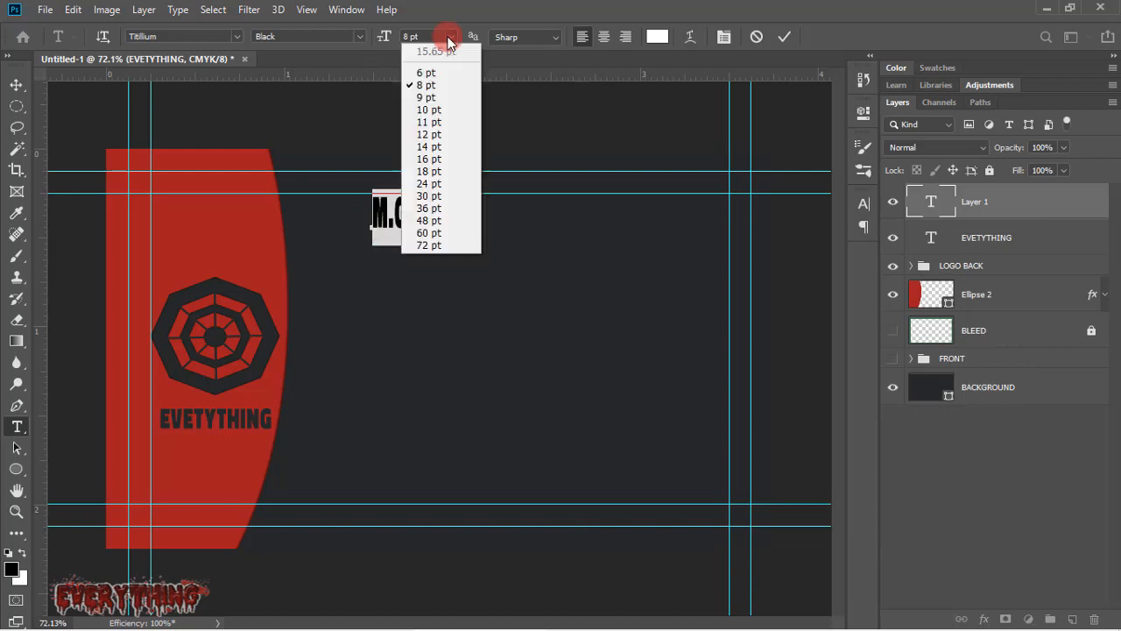
click(430, 244)
click(450, 37)
click(426, 208)
drag(343, 97, 300, 220)
drag(391, 41, 381, 42)
key(ctrl+t)
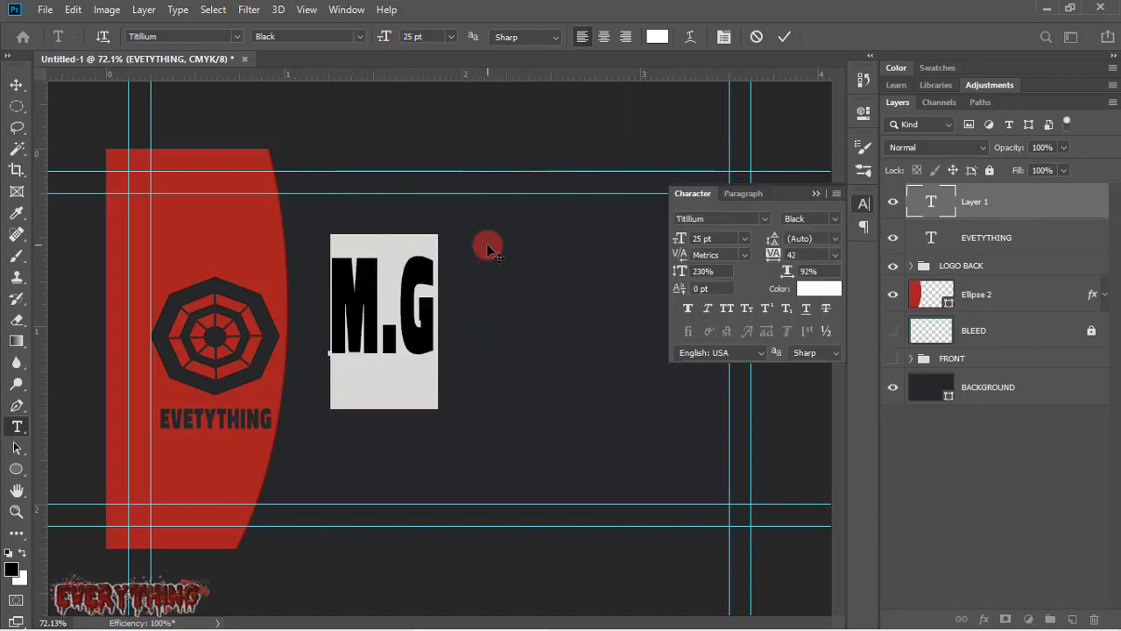
key(ctrl+t)
key(ctrl+Return)
Step: Stretch the initials wider, reduce their height and position them just below the upper guides beside the panel
key(ctrl+t)
drag(383, 299, 370, 241)
drag(423, 246, 582, 246)
drag(448, 171, 449, 192)
drag(450, 320, 451, 335)
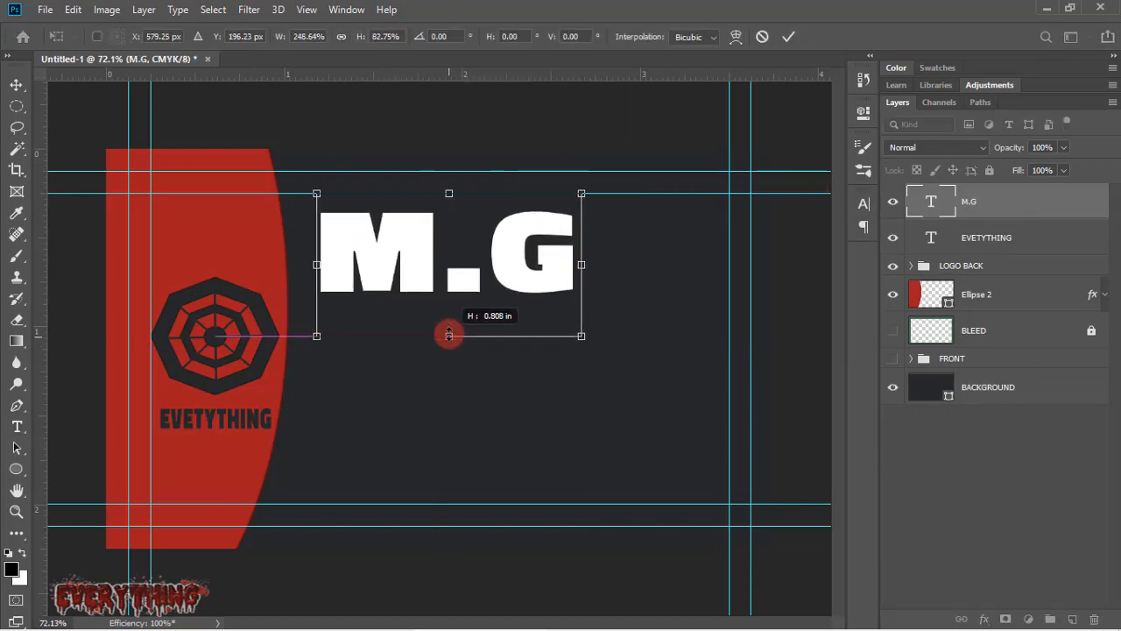
drag(581, 263, 508, 263)
drag(412, 335, 412, 306)
key(Return)
Step: Reduce the initials' font size, stretch them wider and taller, and move them up towards the red panel's edge
drag(393, 39, 391, 39)
click(450, 38)
click(424, 128)
key(ctrl+t)
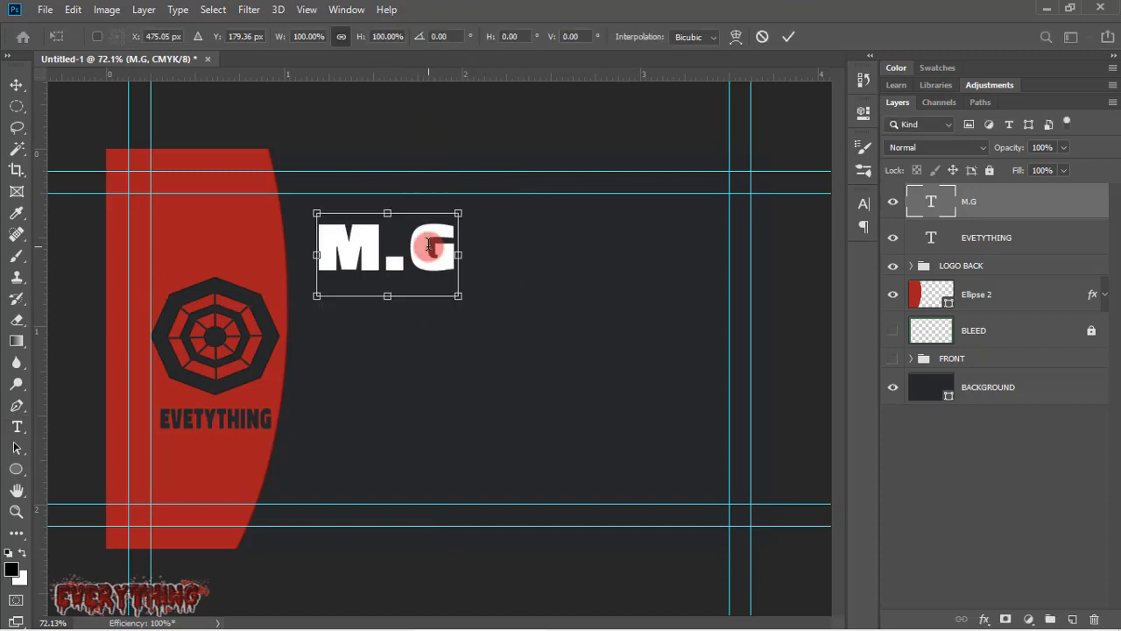
drag(458, 254, 532, 254)
drag(425, 295, 421, 312)
drag(440, 270, 420, 241)
key(Return)
click(349, 278)
click(784, 36)
click(17, 85)
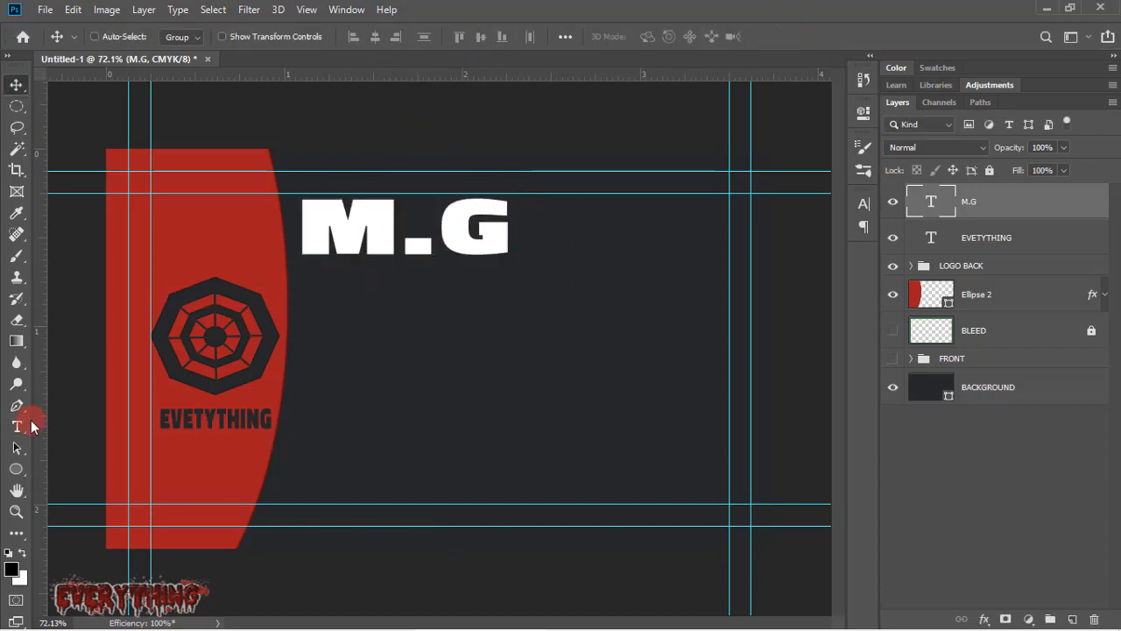
click(16, 427)
click(352, 283)
click(783, 37)
Step: Set the font size to 7.71 pt and add the text "GRAPHIC DESIGNER" in Regular weight beneath the initials
click(450, 38)
click(424, 54)
click(338, 387)
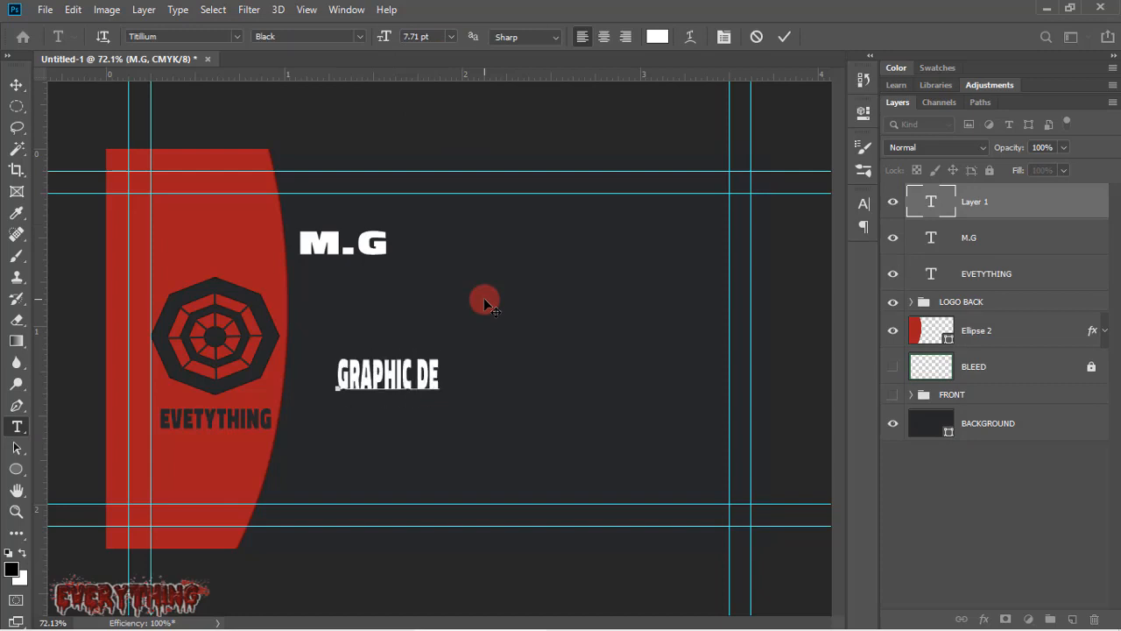
drag(415, 339, 391, 236)
click(360, 36)
drag(480, 267, 345, 218)
click(338, 53)
click(784, 37)
Step: Move the initials and the GRAPHIC DESIGNER text together up beside the red panel and stretch both wider and taller
ctrl+click(1002, 242)
key(ctrl+t)
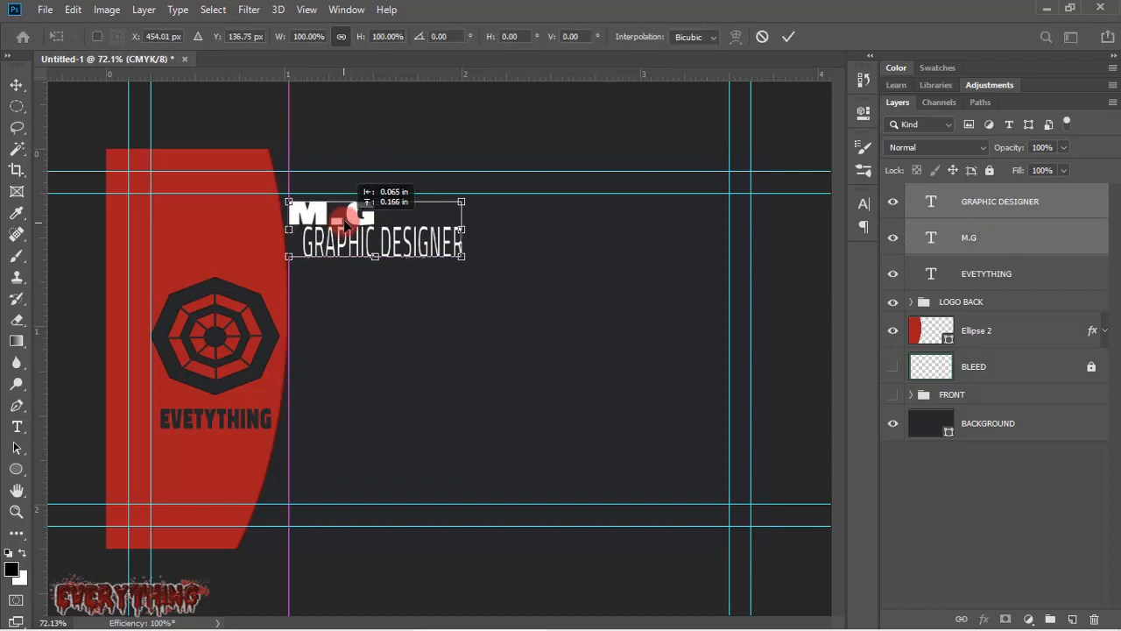
drag(465, 229, 607, 235)
drag(443, 257, 459, 280)
key(Return)
Step: Reduce the GRAPHIC DESIGNER text's height and adjust its width so that it sits just under the initials
click(1043, 207)
key(ctrl+t)
drag(461, 318, 460, 304)
drag(608, 278, 584, 277)
drag(450, 304, 450, 298)
drag(584, 274, 615, 275)
key(Return)
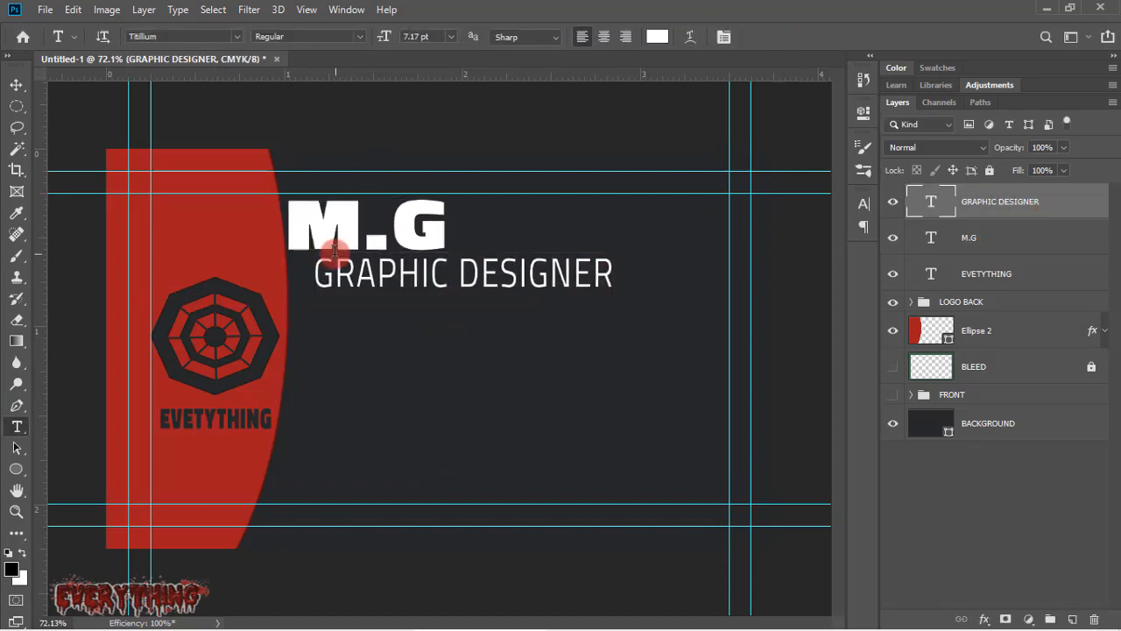
Step: Draw a YouTube custom shape between the two inner vertical guides, below the GRAPHIC DESIGNER text
right_click(18, 469)
click(79, 555)
click(666, 37)
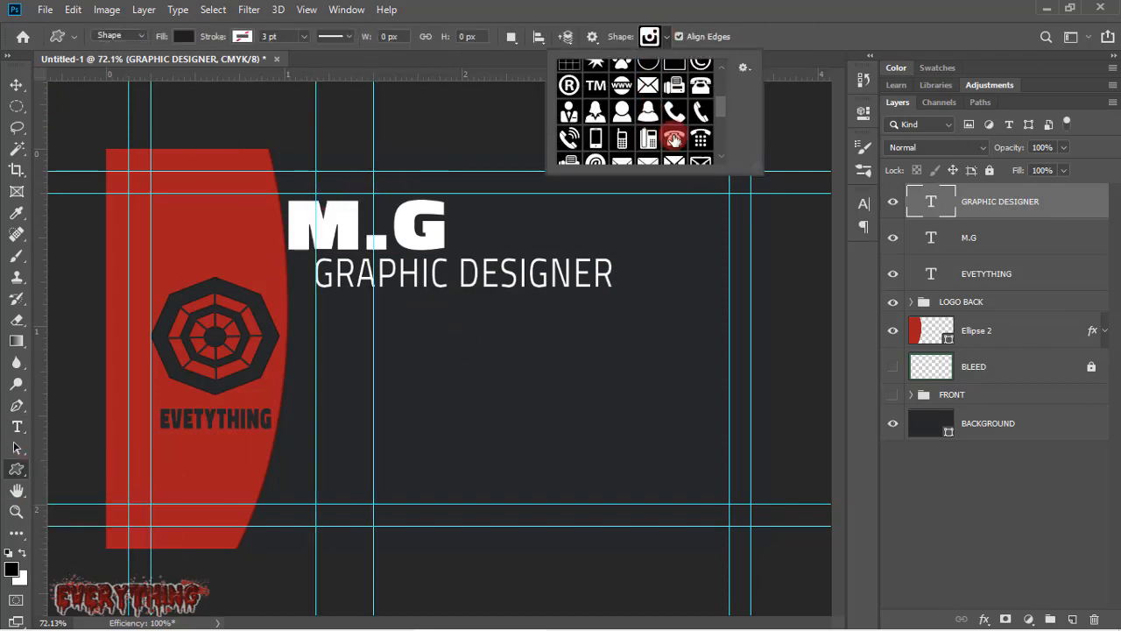
scroll(671, 135, down, 3)
double_click(671, 135)
drag(370, 350, 374, 354)
click(973, 526)
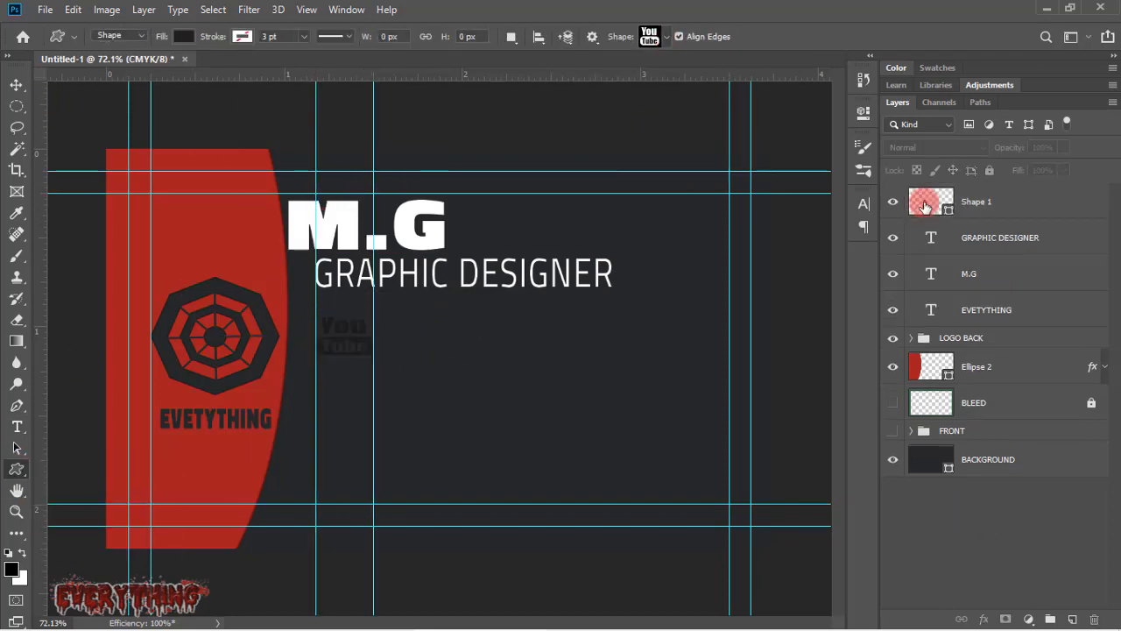
Step: Fill the YouTube icon with white and deselect its layer
double_click(926, 202)
click(599, 254)
click(983, 254)
click(666, 37)
click(974, 534)
Step: Draw a Facebook icon between the guides below the YouTube icon and fill it white
click(667, 40)
double_click(643, 135)
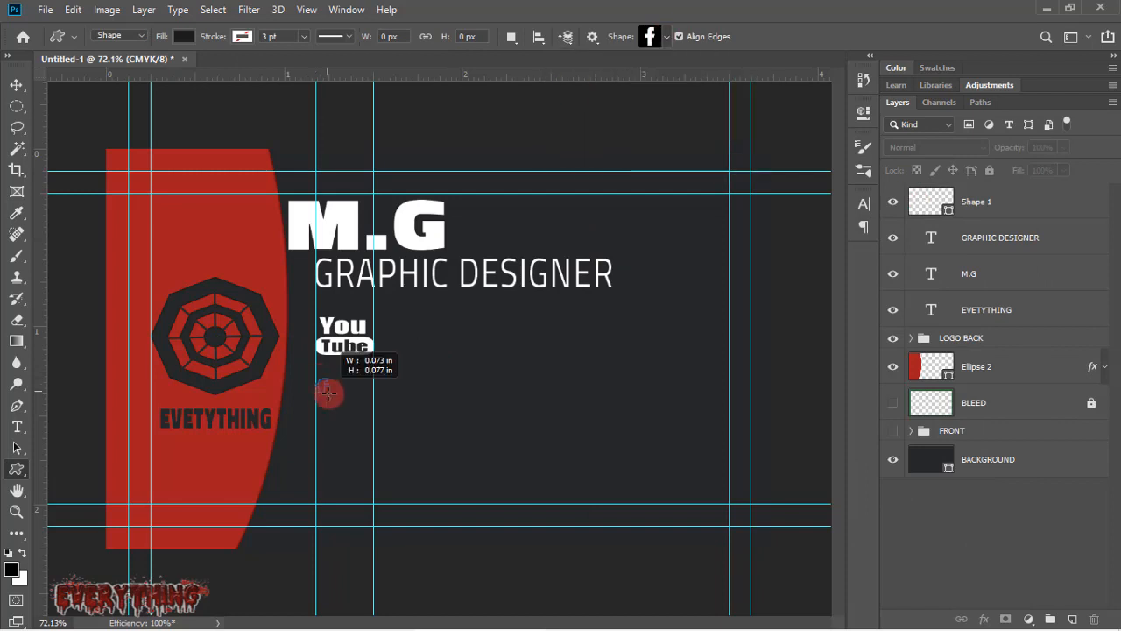
drag(374, 413, 374, 410)
double_click(931, 202)
click(977, 265)
click(974, 535)
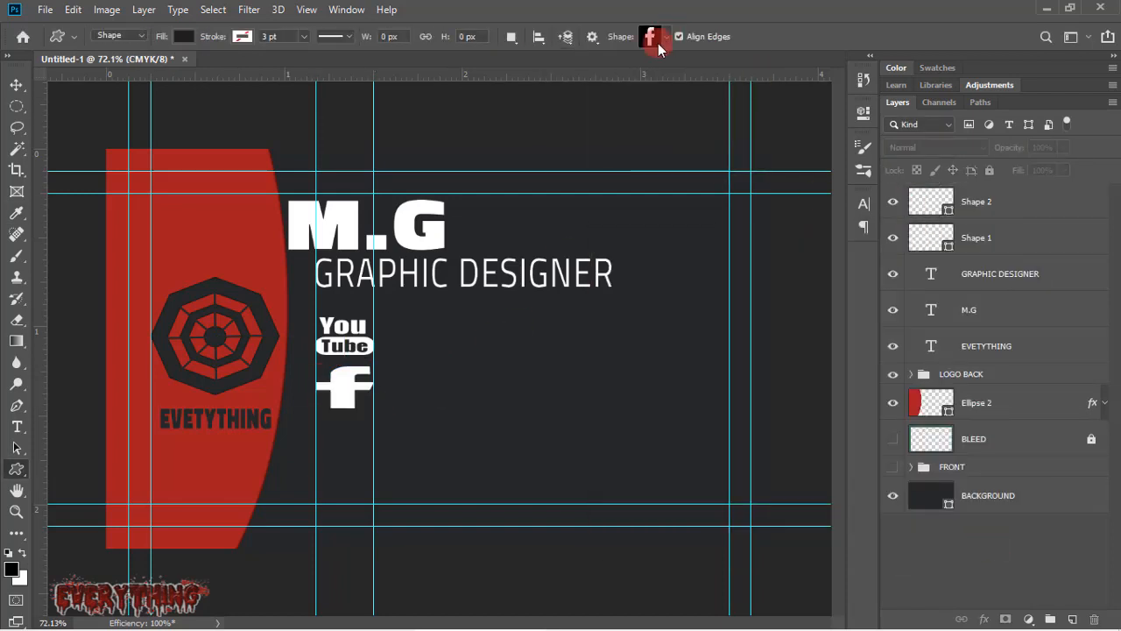
Step: Draw a Twitter icon between the guides below the Facebook icon and fill it white
click(667, 37)
double_click(626, 119)
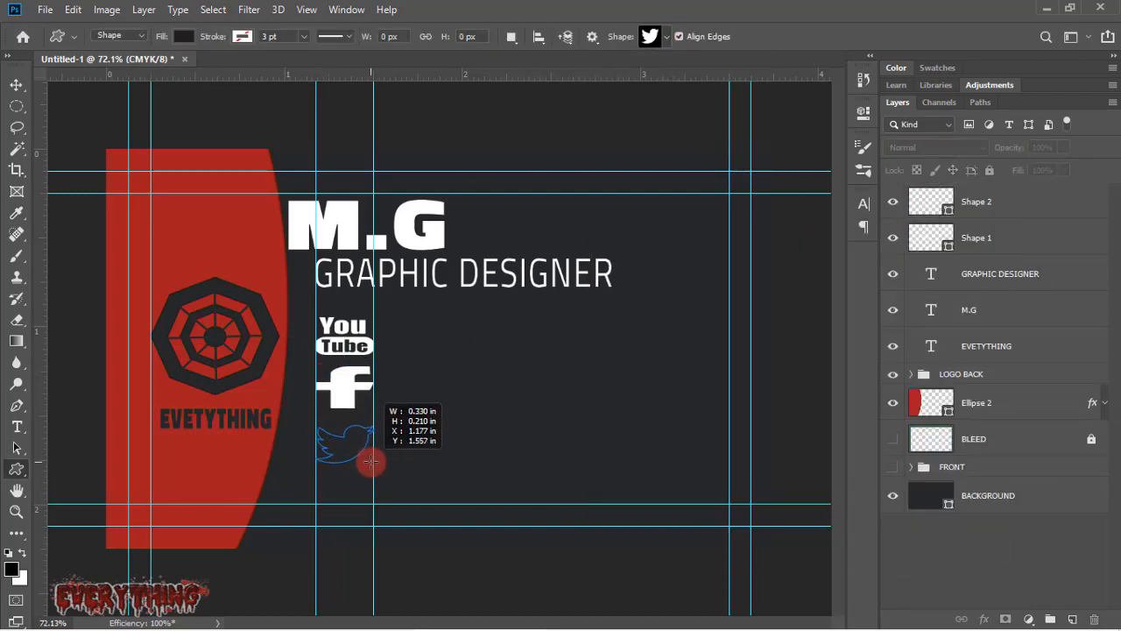
drag(371, 462, 374, 455)
double_click(930, 201)
click(603, 277)
click(951, 268)
Step: Draw an Instagram icon between the guides below the Twitter icon and fill it white
click(667, 37)
double_click(644, 119)
click(974, 569)
click(668, 37)
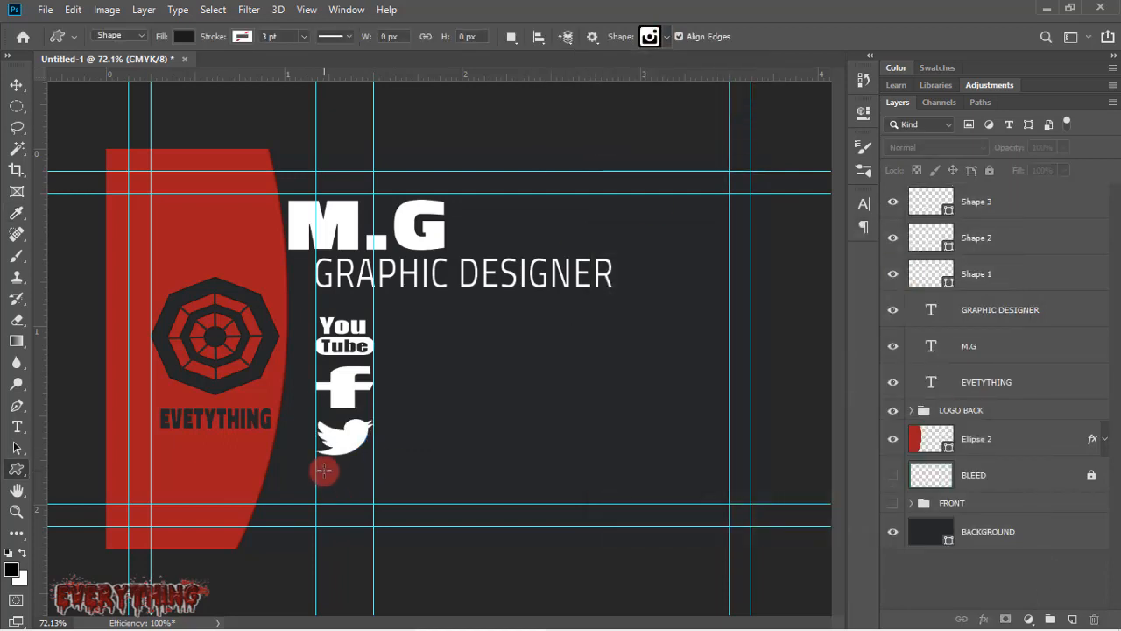
drag(369, 497, 370, 502)
double_click(930, 202)
drag(617, 285, 578, 260)
click(973, 269)
Step: Add the text EVERYTHING beside the YouTube icon
key(t)
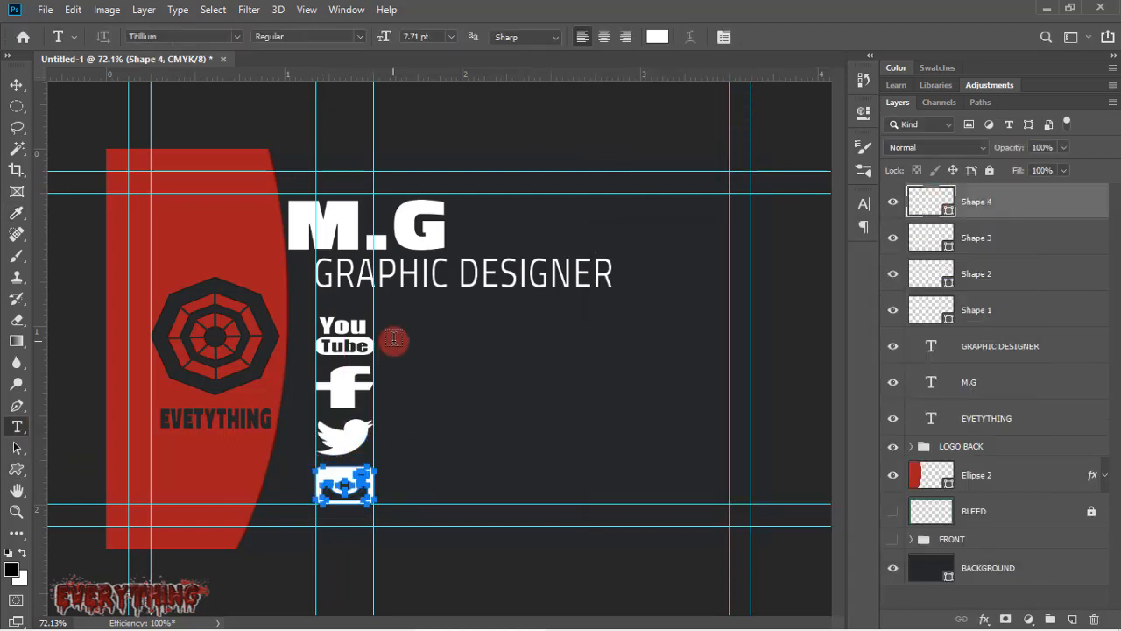
click(393, 341)
text(EVERYTHING)
click(1009, 203)
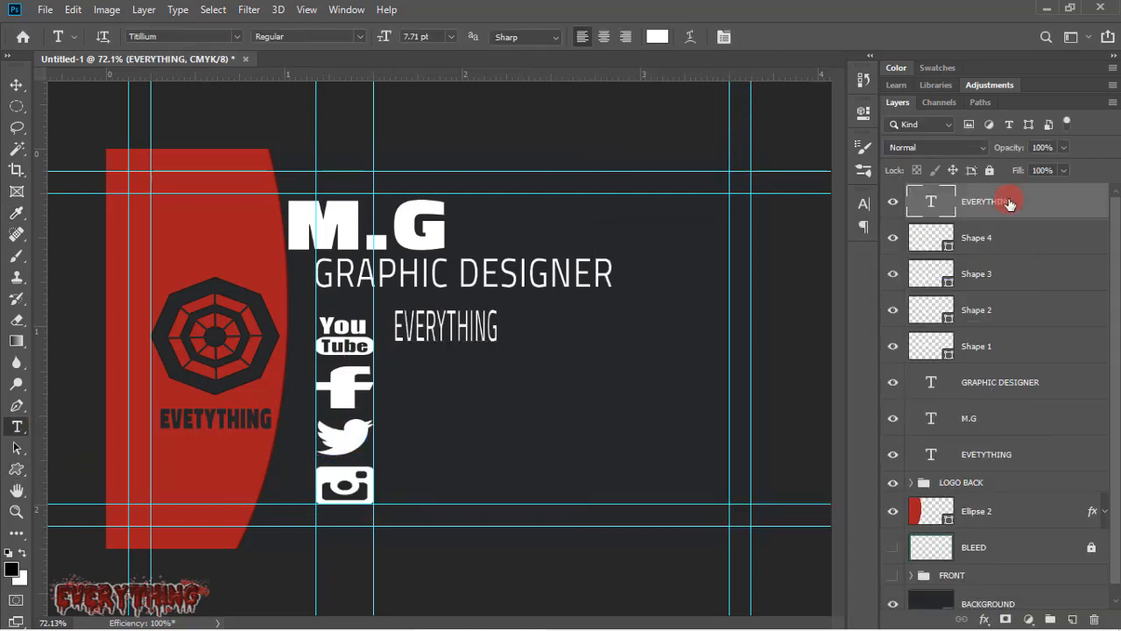
Step: Duplicate the EVERYTHING text three times, placing one copy beside each of the Facebook, Twitter and Instagram icons
key(v)
drag(442, 331, 436, 392)
click(1067, 203)
key(ctrl+j)
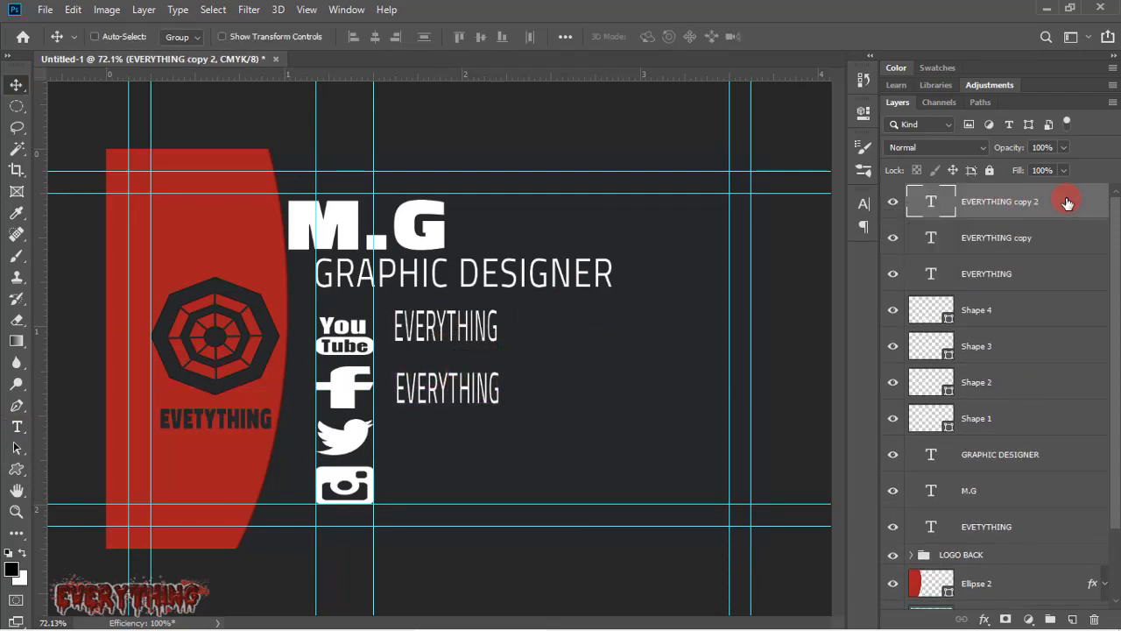
key(ctrl+j)
drag(456, 444, 447, 488)
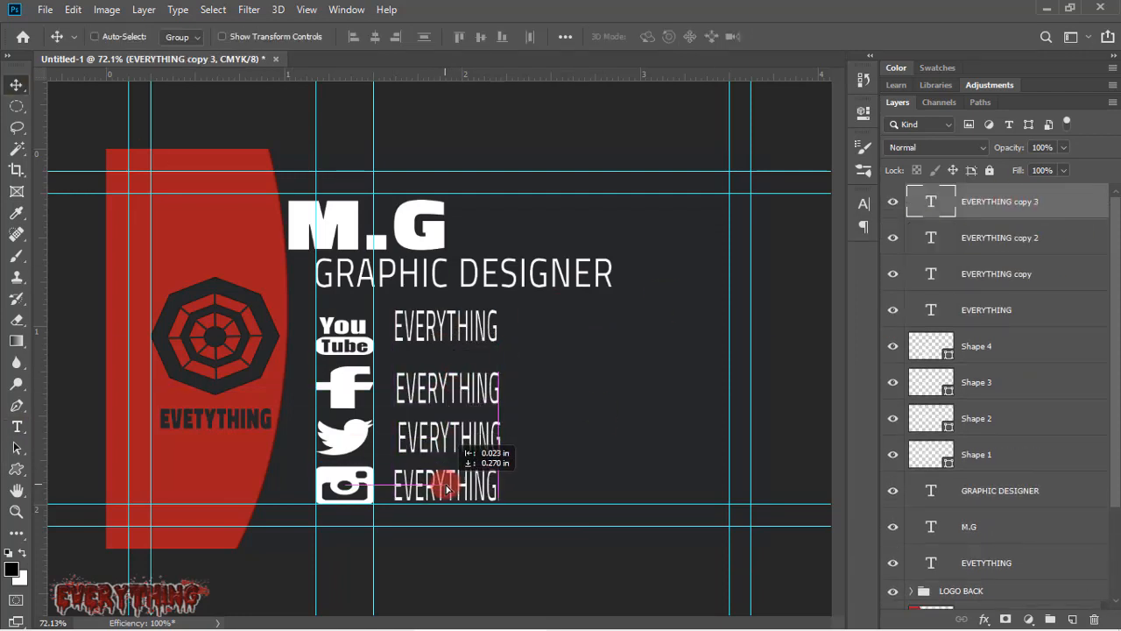
double_click(456, 444)
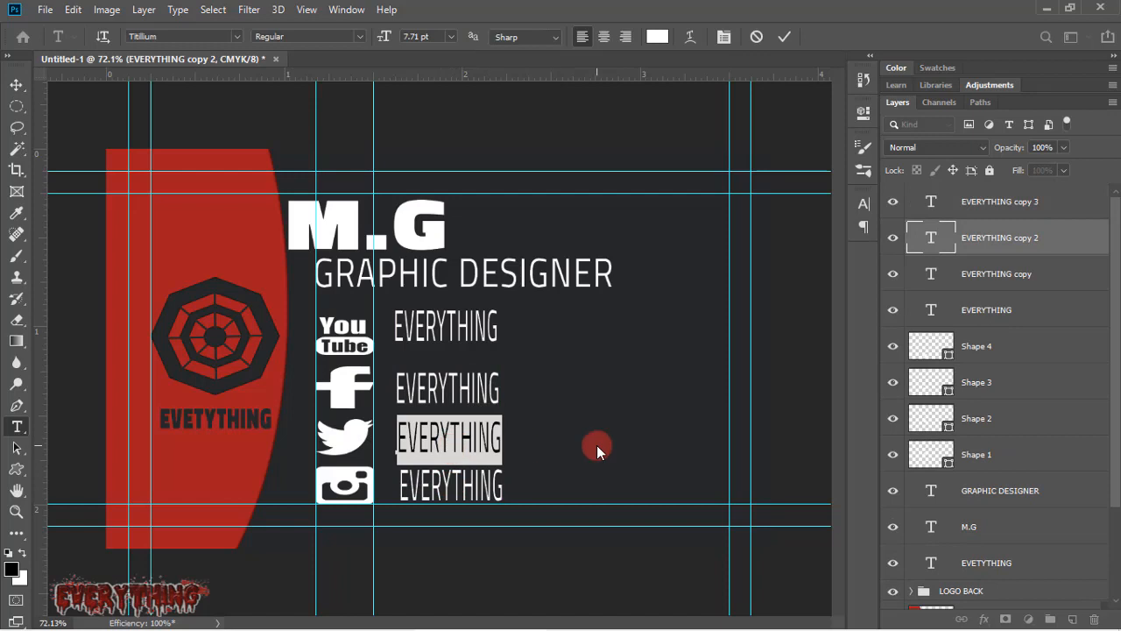
text(@EVERYTH03402748)
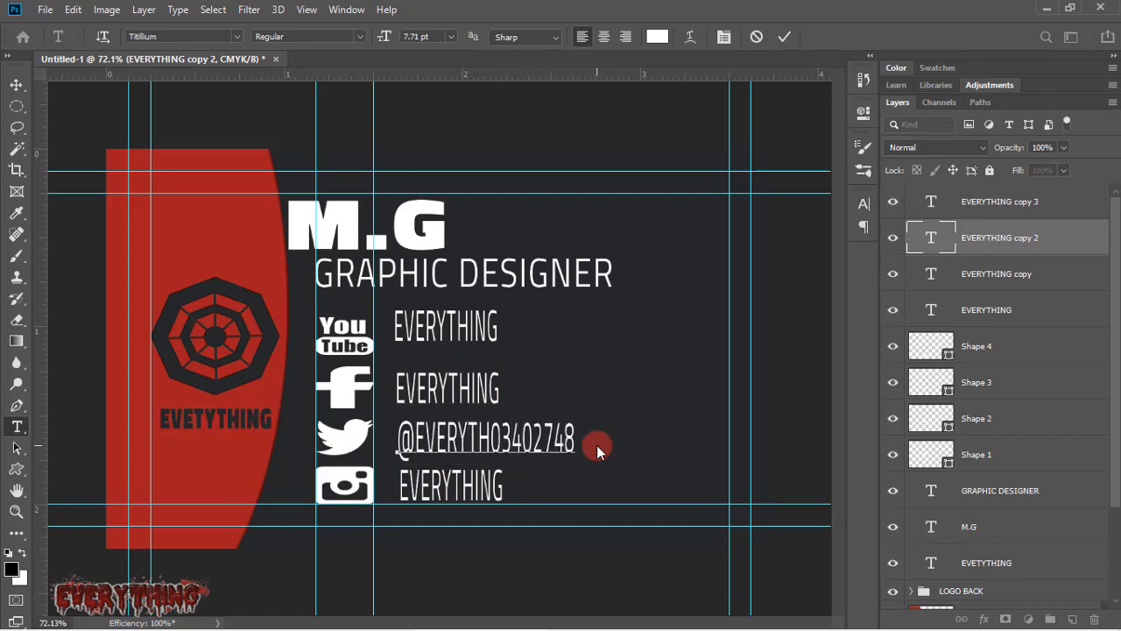
click(784, 36)
double_click(452, 484)
text(_EVERYTHING3438)
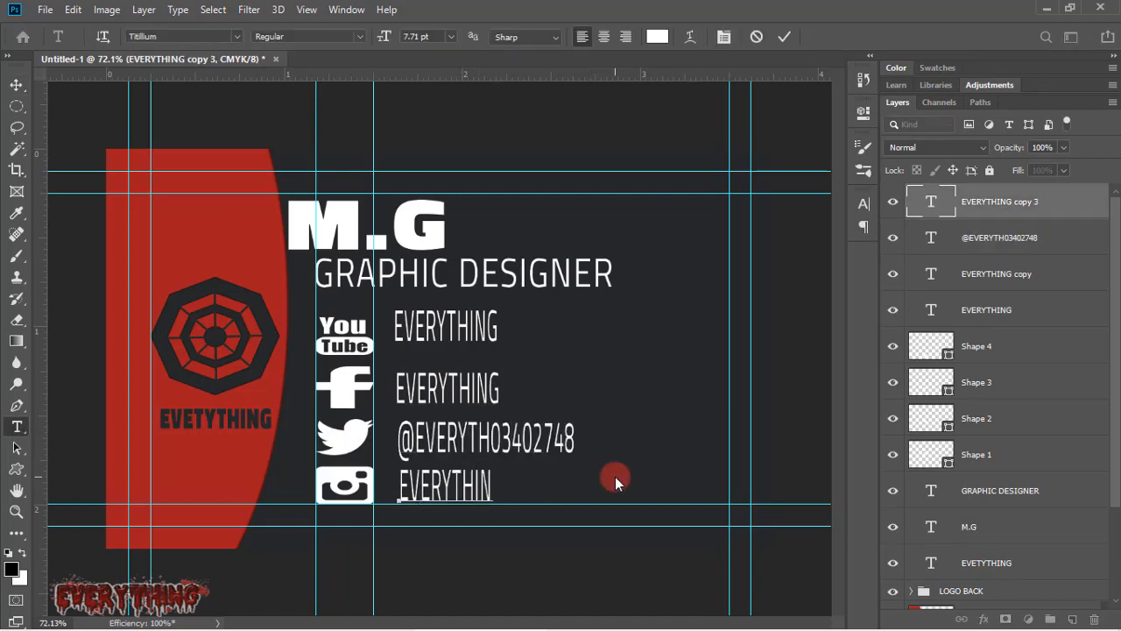
click(1015, 210)
Step: Align the Instagram, Twitter and Facebook labels with the start of the EVERYTHING text beside the YouTube icon
key(v)
drag(441, 438, 435, 437)
click(1007, 239)
drag(456, 431, 453, 431)
ctrl+click(449, 396)
drag(438, 388, 435, 388)
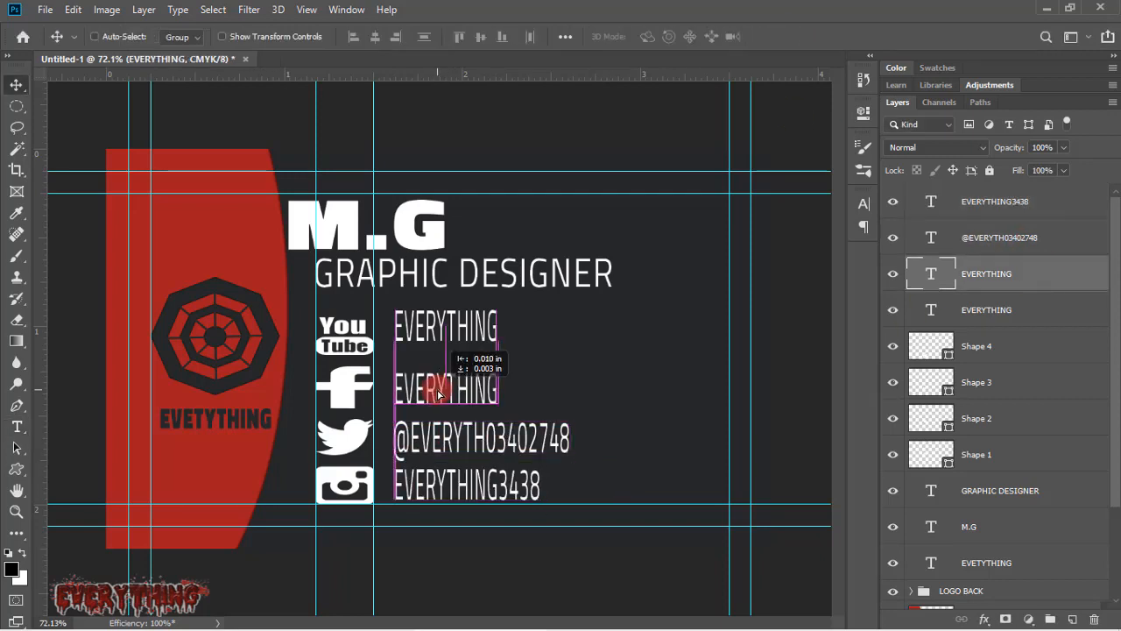
Step: Stretch the four social media labels together horizontally to about 1.78 in wide, keeping their height
shift+click(1016, 202)
key(ctrl+t)
drag(568, 405, 710, 400)
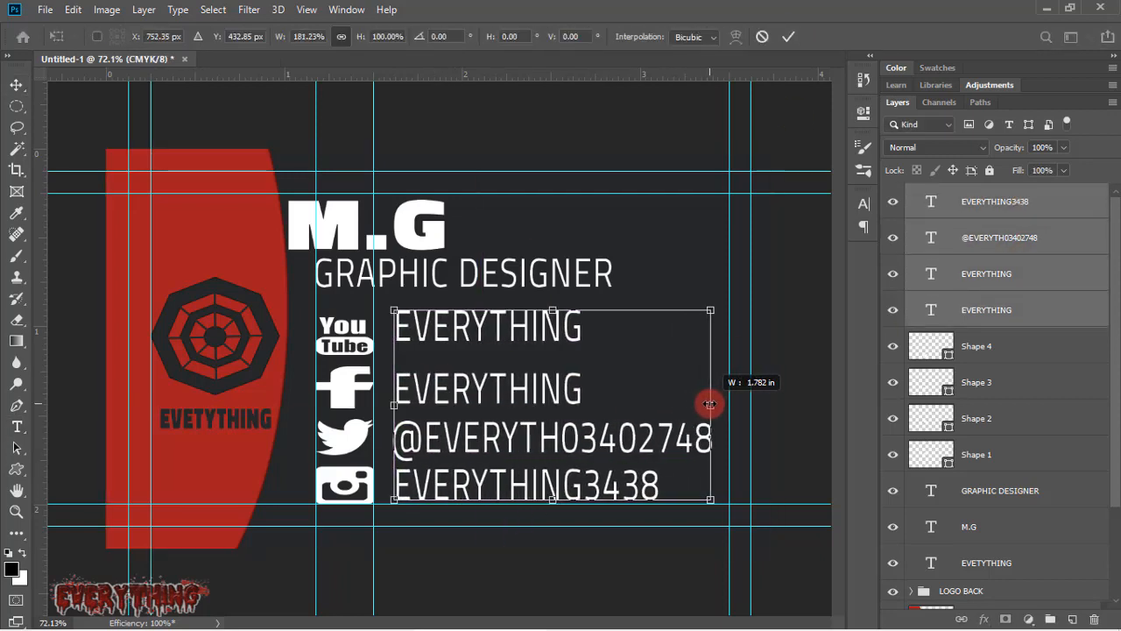
key(Return)
Step: Group all back-side layers, including the texts, social icons, LOGO BACK group and red ellipse, into one group
scroll(1023, 476, down, 3)
key(ctrl+g)
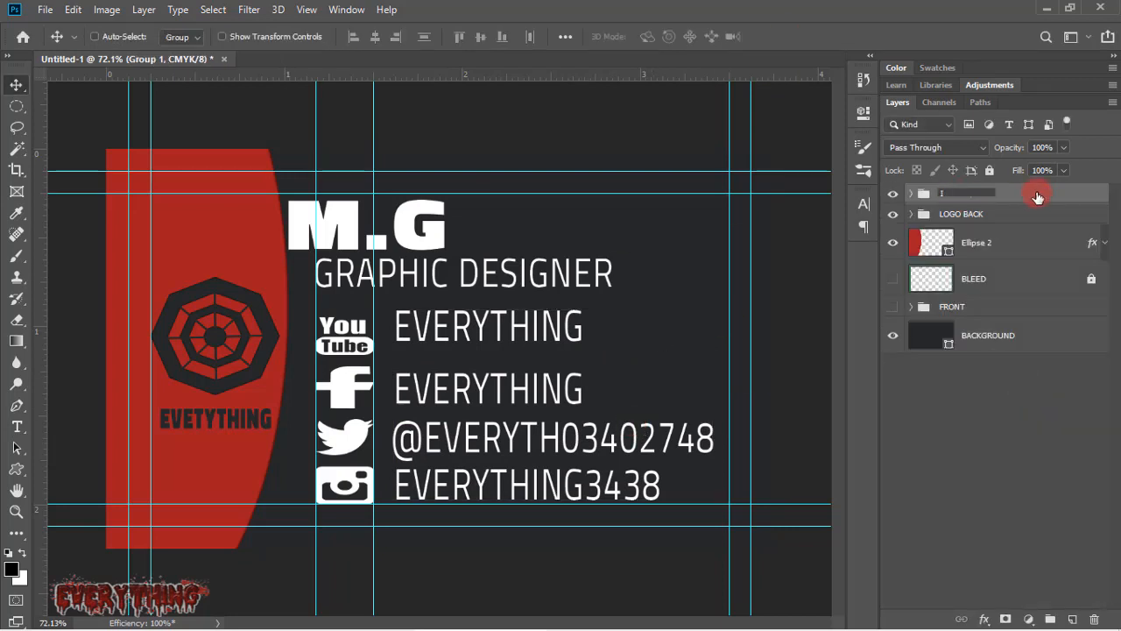
shift+click(1021, 254)
key(ctrl+g)
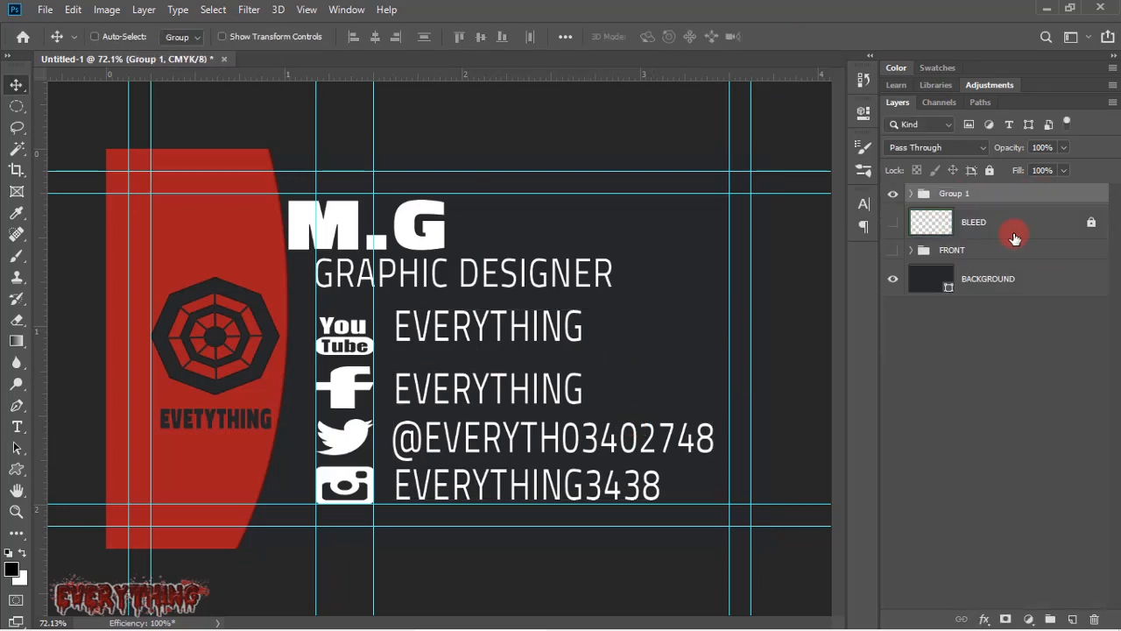
Step: Hide the guides and place the back-side group, named BACK, directly beneath the BLEED layer
key(ctrl+semicolon)
scroll(440, 340, down, 1)
drag(949, 194, 949, 236)
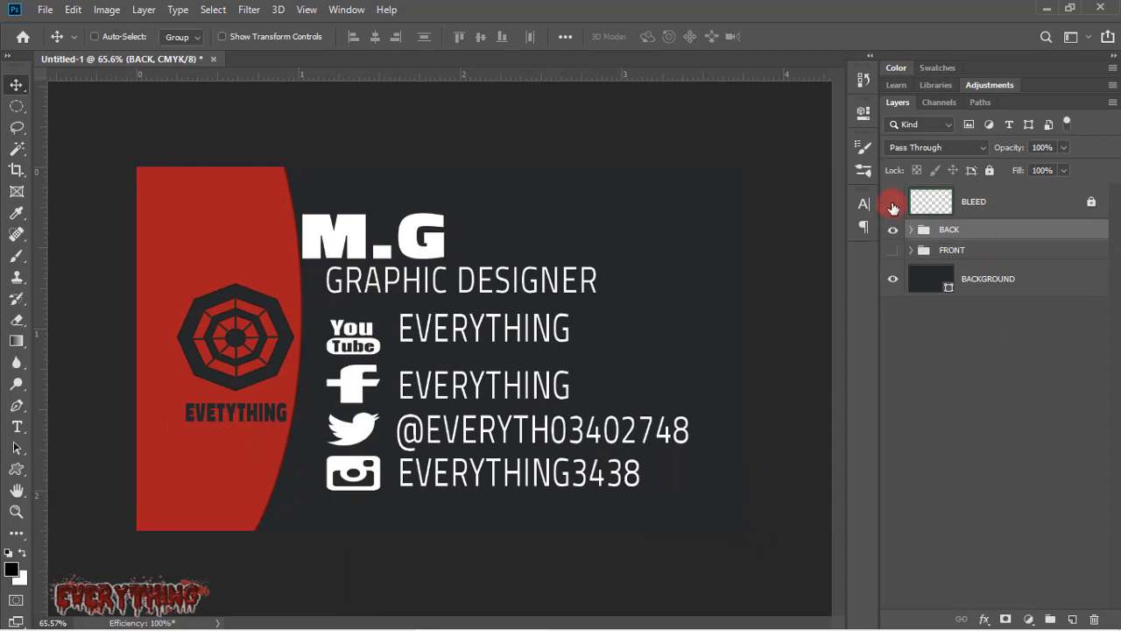
Step: Preview the front side of the card, return to the back side and check it against the BLEED layer
click(892, 229)
click(892, 250)
click(893, 230)
click(894, 251)
click(893, 201)
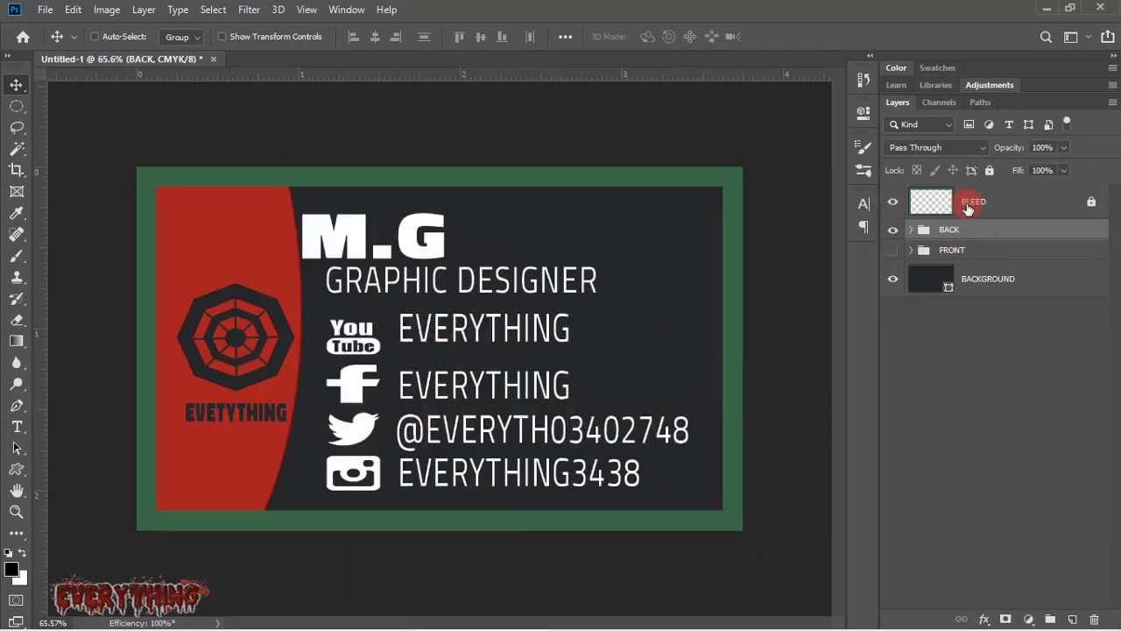
click(892, 202)
Step: Show only the FRONT group over the background and save the document as a Photoshop file named FRONT
click(892, 229)
click(892, 250)
scroll(430, 380, up, 2)
key(ctrl+shift+s)
text(FRONT)
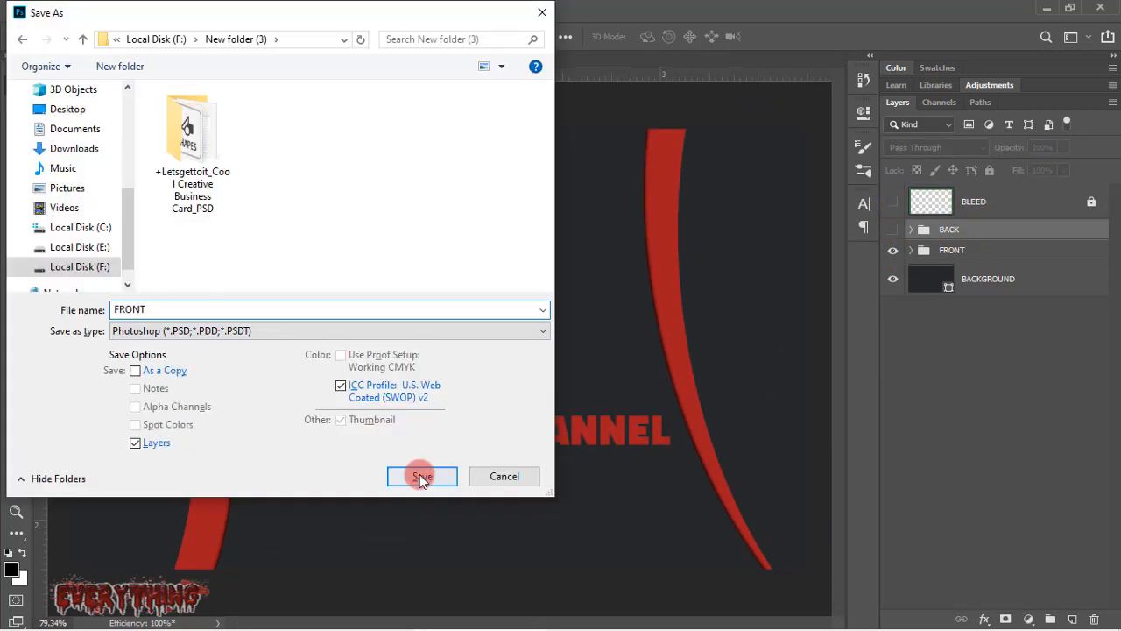
click(421, 477)
Step: Show the BACK group instead of the FRONT group and save the document as BACK
click(893, 229)
click(893, 250)
key(ctrl+shift+s)
text(BACK)
click(421, 473)
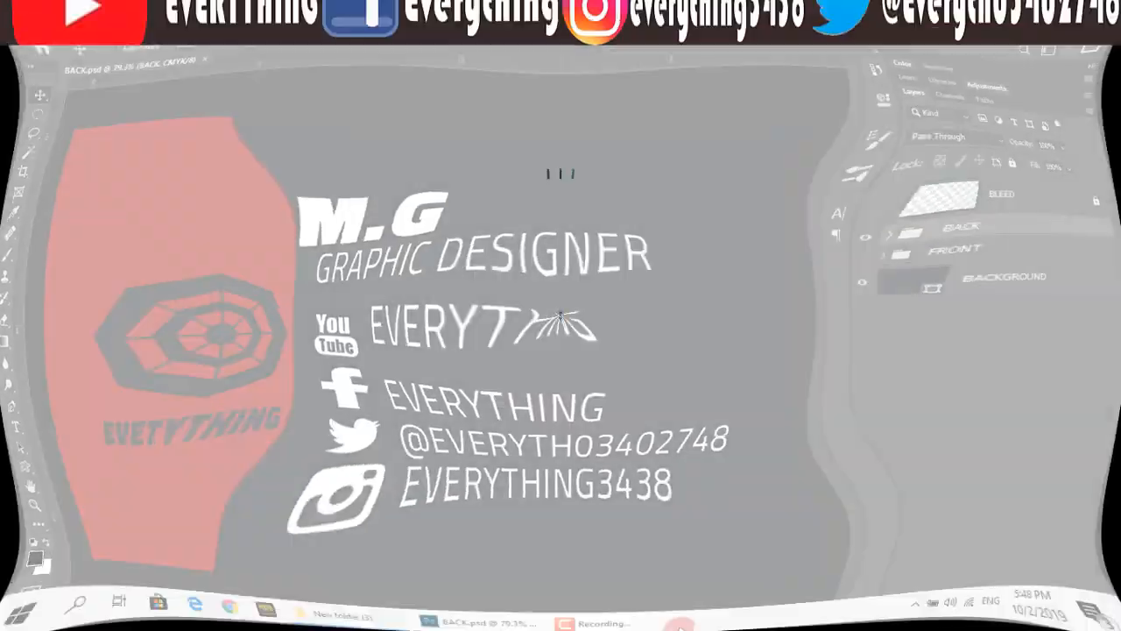